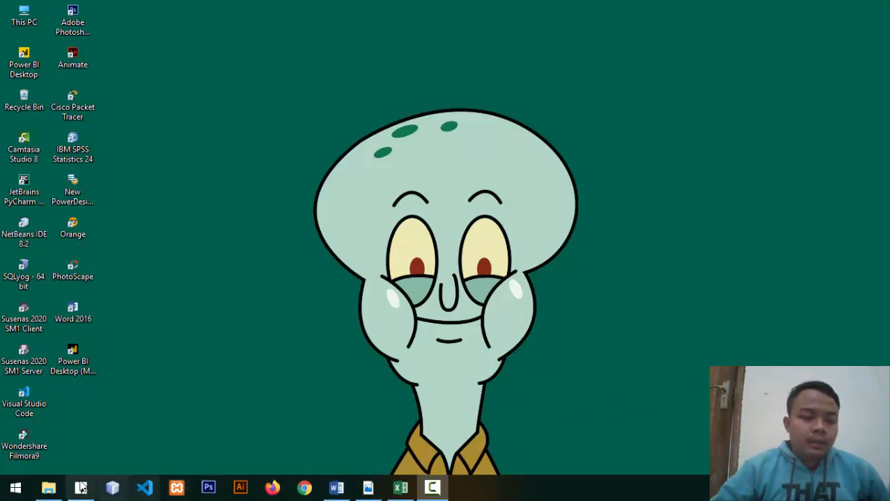
Launch Orange and start a new workflow.
left_click(16, 487)
left_click(35, 417)
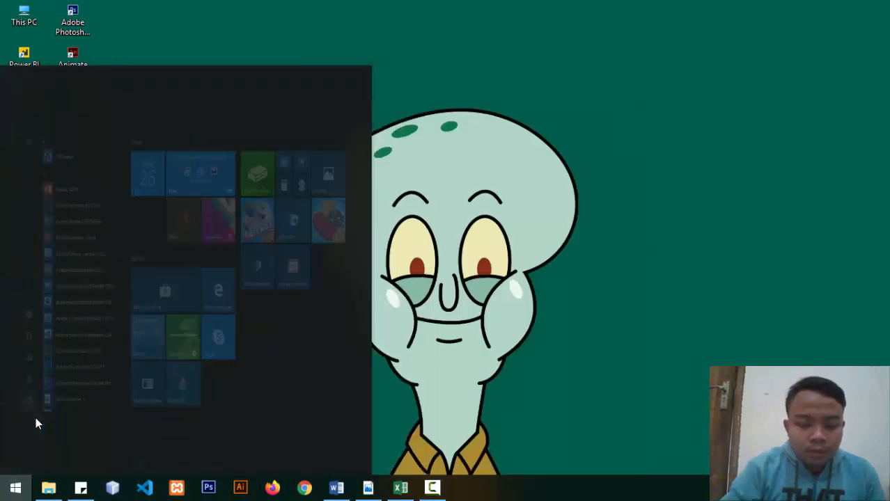
type("oran")
key("Return")
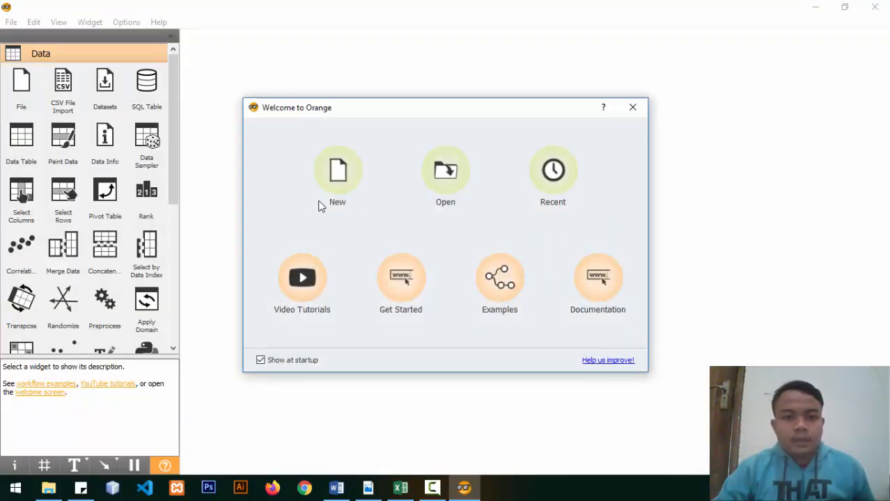
left_click(340, 174)
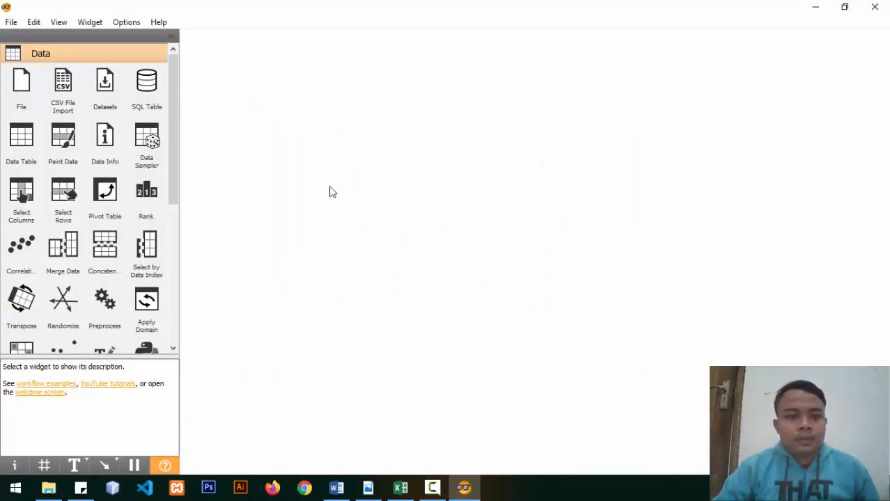
Add a File widget to the canvas and check that it loads datasets_42674_74935_Mall_Customers.csv.
left_click_drag(21, 84, 219, 200)
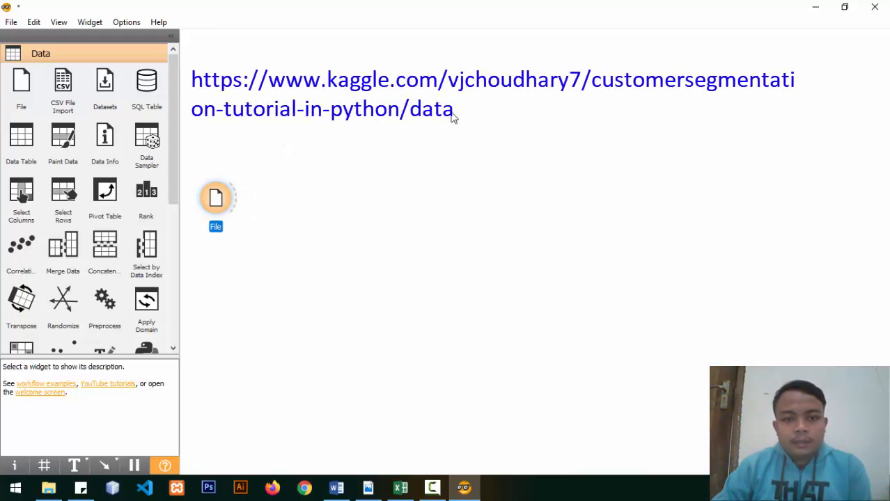
double_click(216, 201)
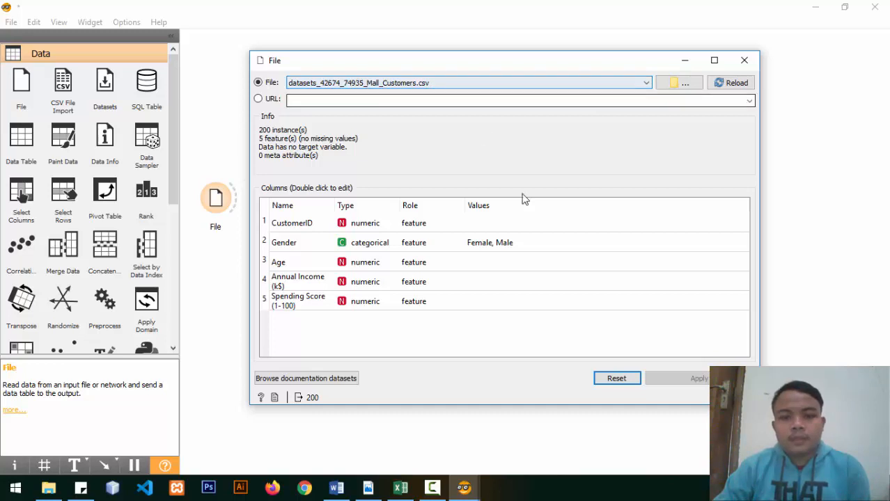
left_click(744, 60)
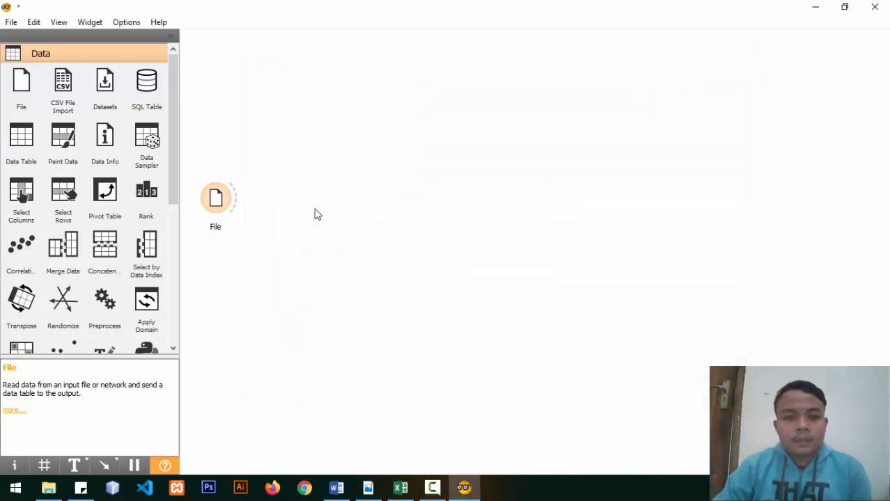
Connect a Data Table widget to the File widget and view the customer records in it.
left_click_drag(237, 199, 320, 74)
left_click(362, 108)
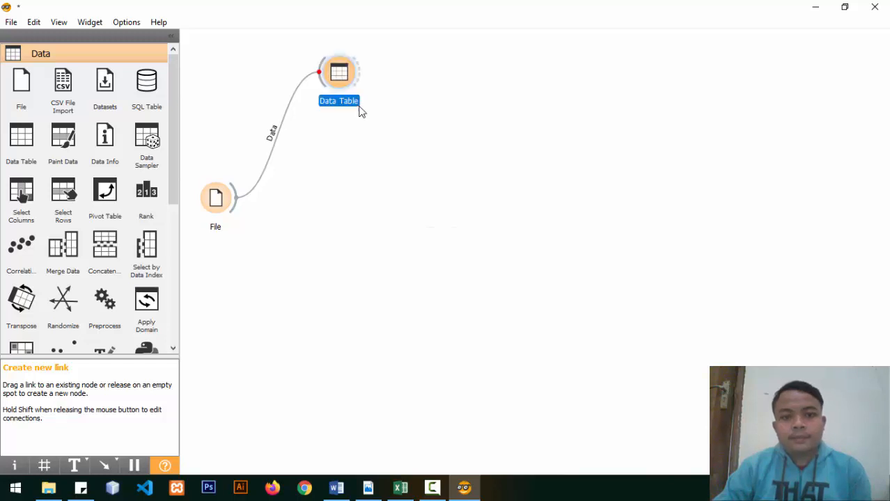
double_click(340, 77)
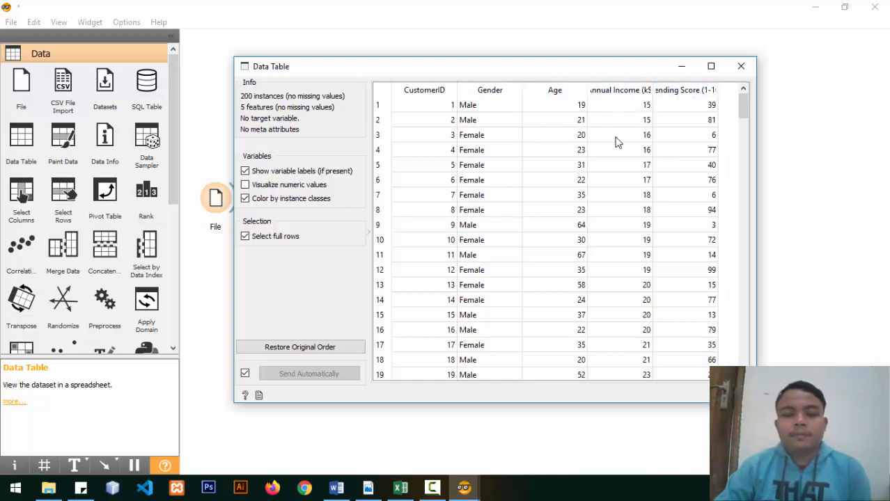
left_click(737, 68)
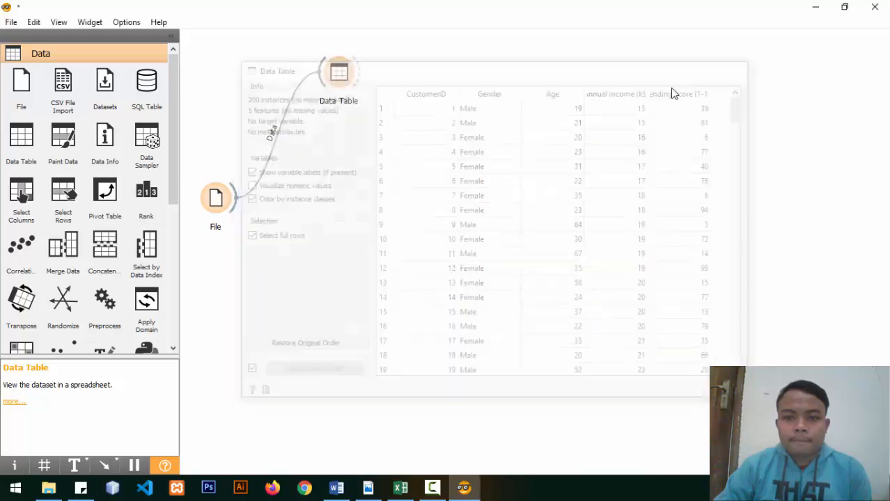
Review the columns of the unfiltered dataset once more in the Data Table.
left_click_drag(235, 201, 317, 151)
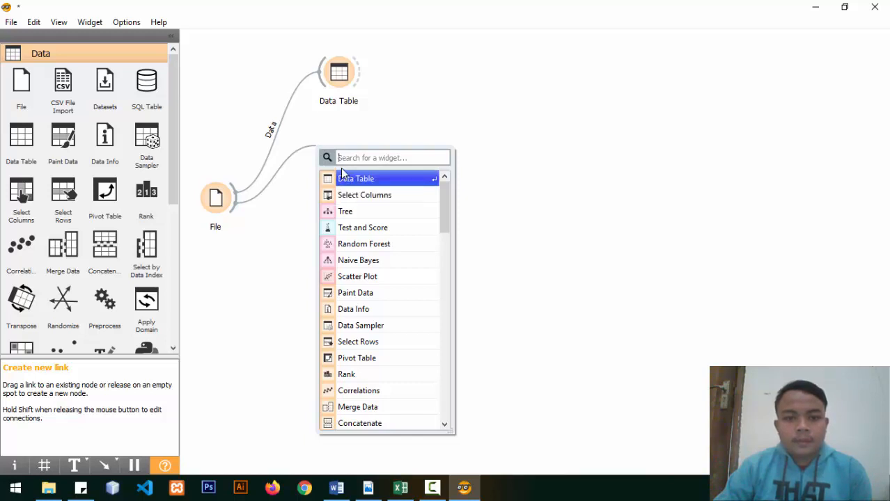
left_click(355, 133)
double_click(348, 79)
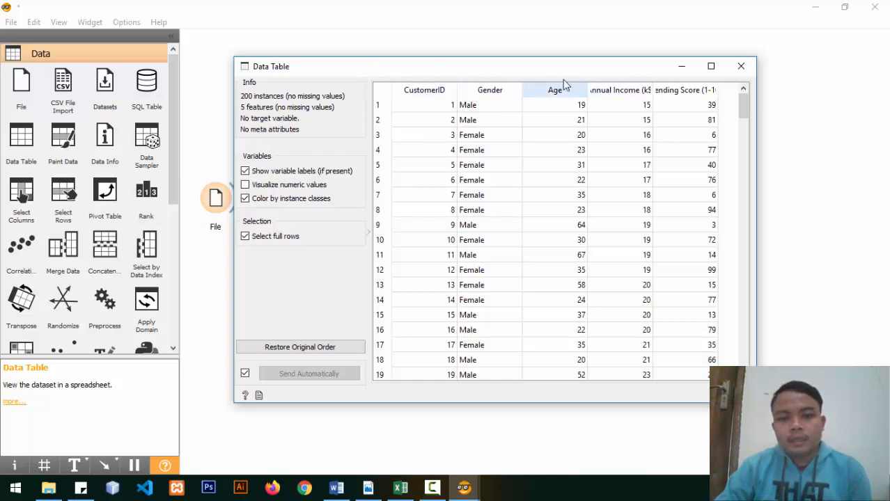
left_click(742, 67)
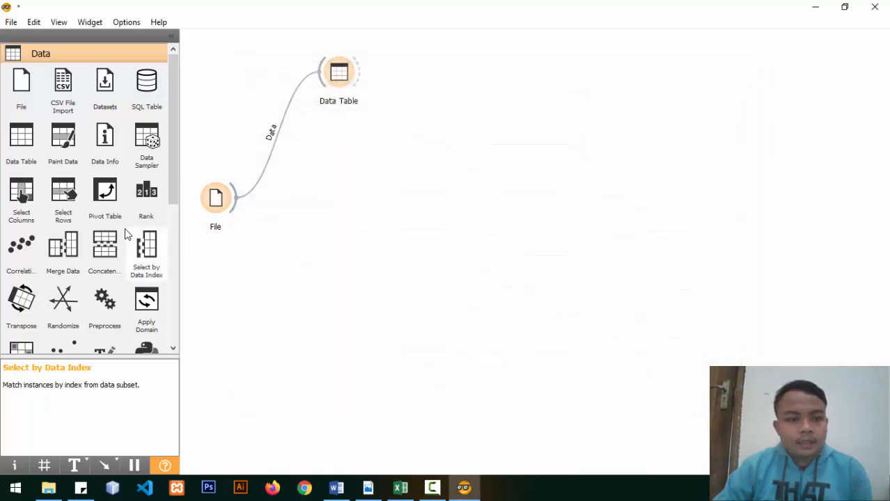
Connect a Select Columns widget to the File widget and open its column assignments.
left_click_drag(236, 207, 318, 134)
left_click(370, 182)
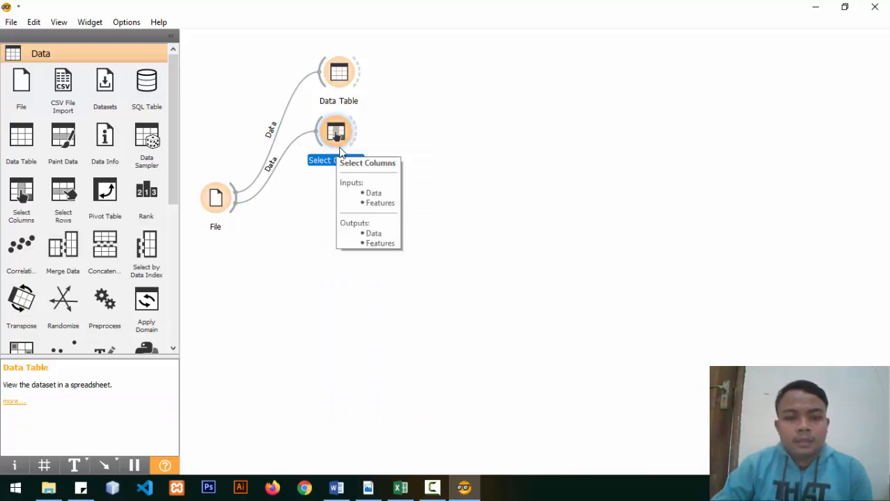
double_click(337, 133)
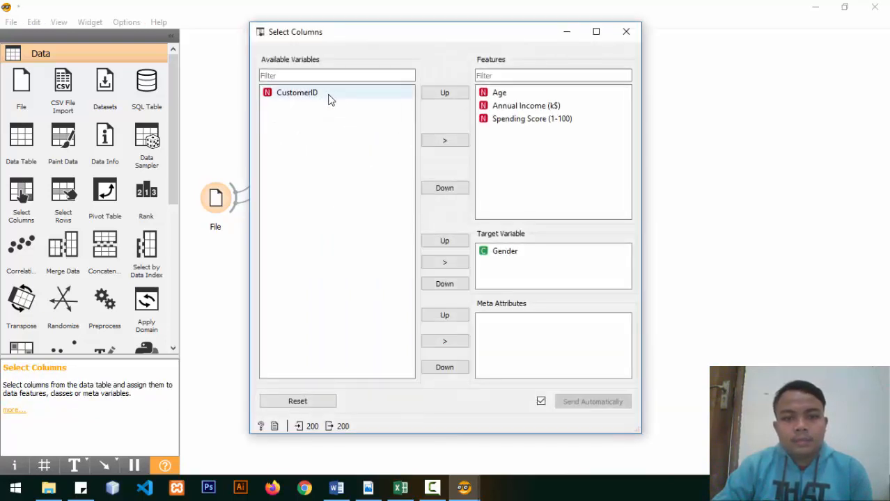
Move CustomerID into the features and back to the available variables, and close Select Columns.
left_click(330, 100)
left_click(444, 141)
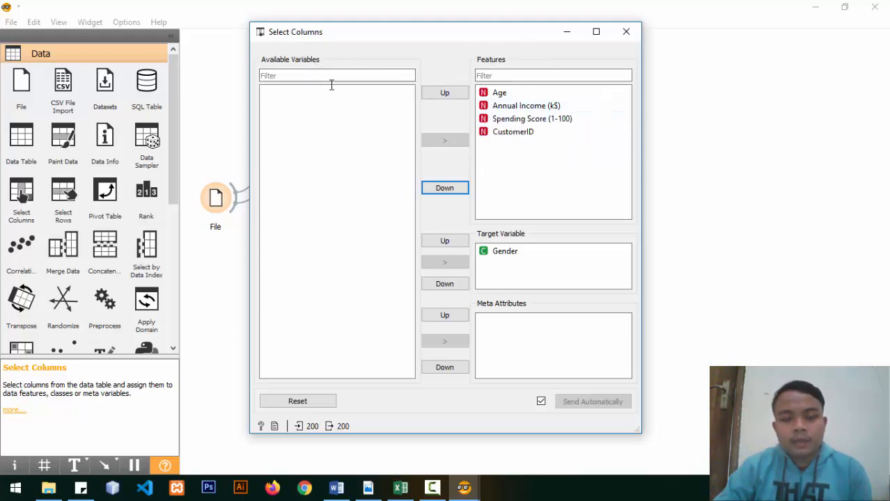
left_click(498, 132)
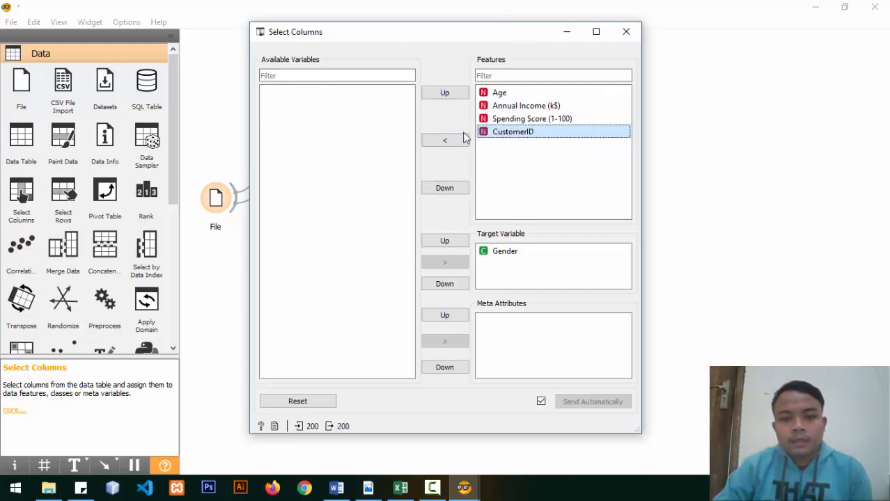
left_click(443, 141)
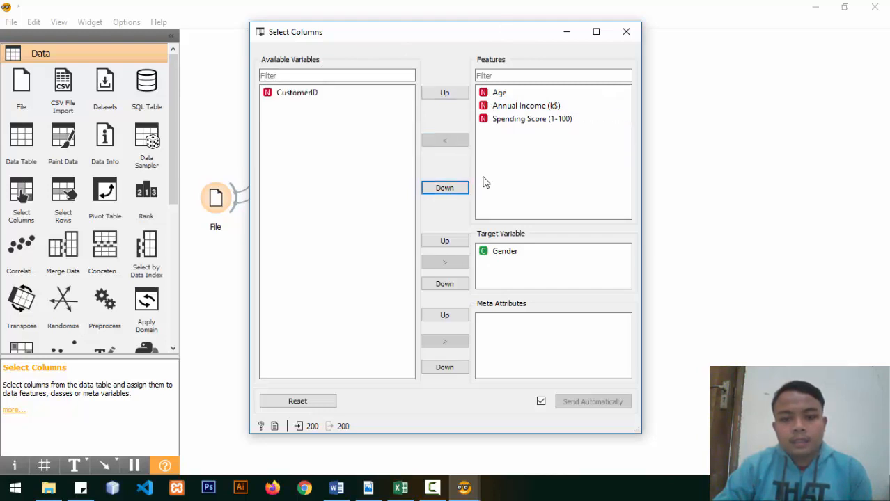
left_click(625, 36)
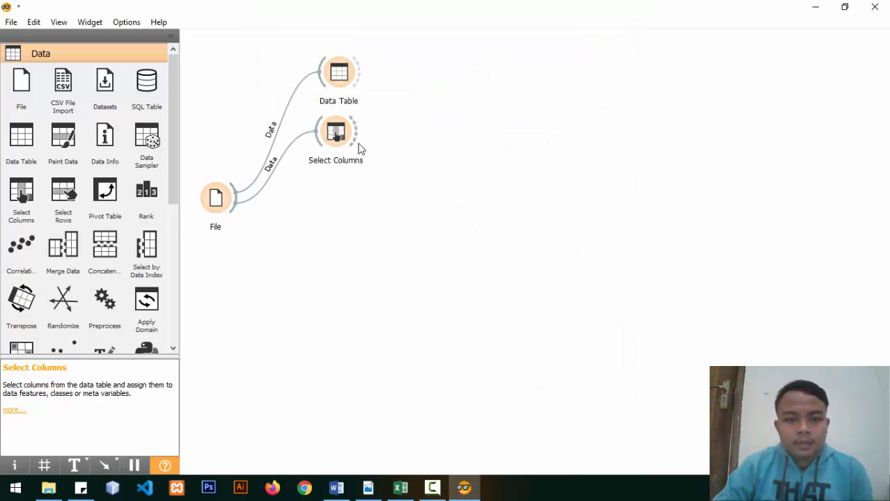
Connect a second Data Table widget to Select Columns and view the filtered data in it.
left_click_drag(362, 139, 396, 98)
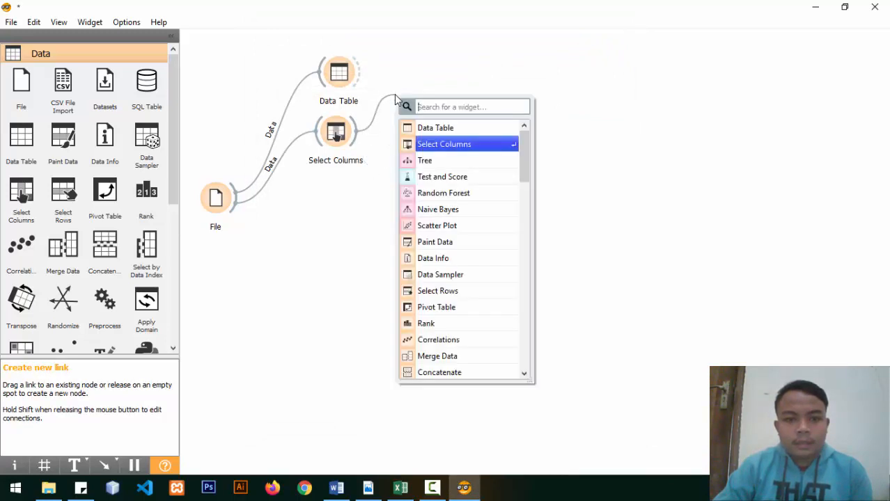
left_click(443, 144)
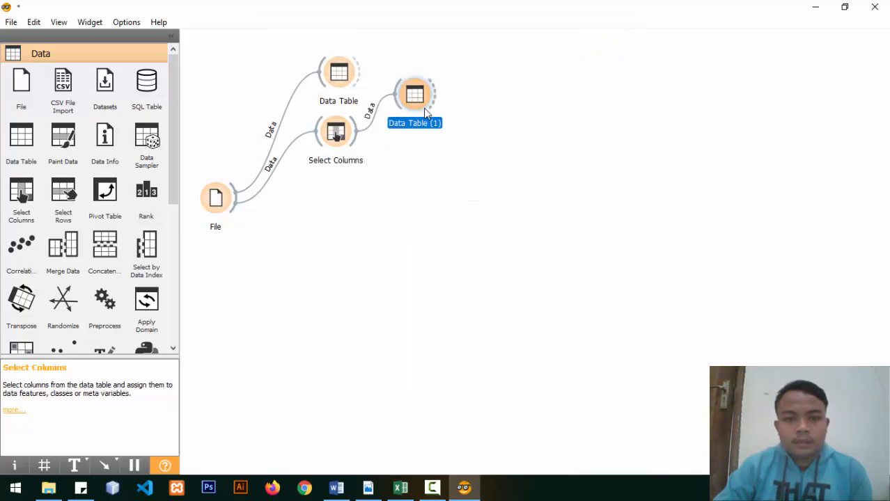
double_click(417, 83)
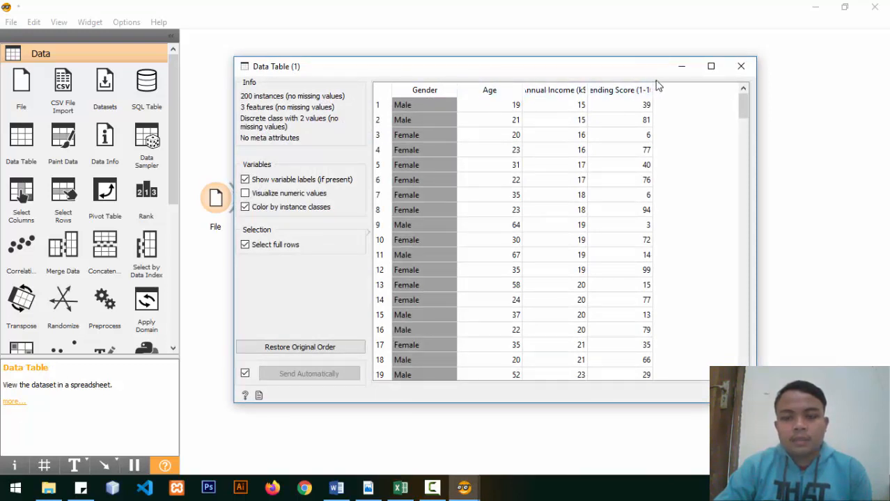
left_click(739, 67)
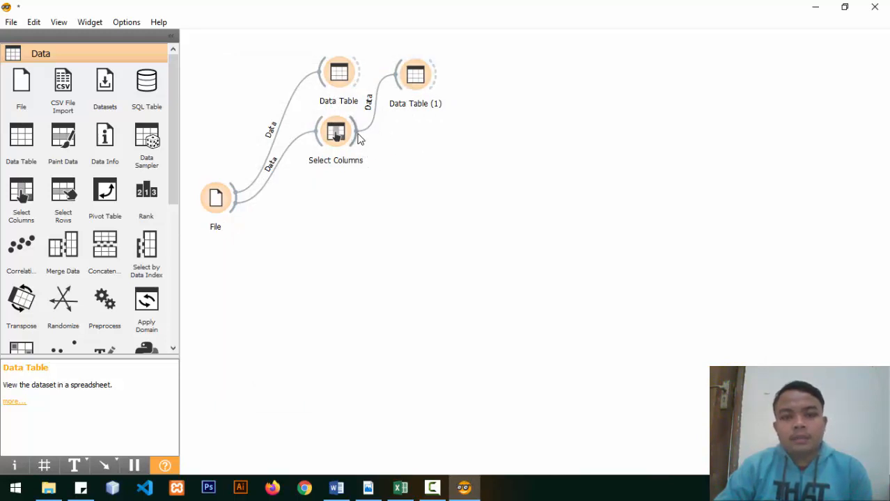
Connect a Distributions widget to Select Columns and display the distribution of Age.
left_click_drag(359, 140, 397, 180)
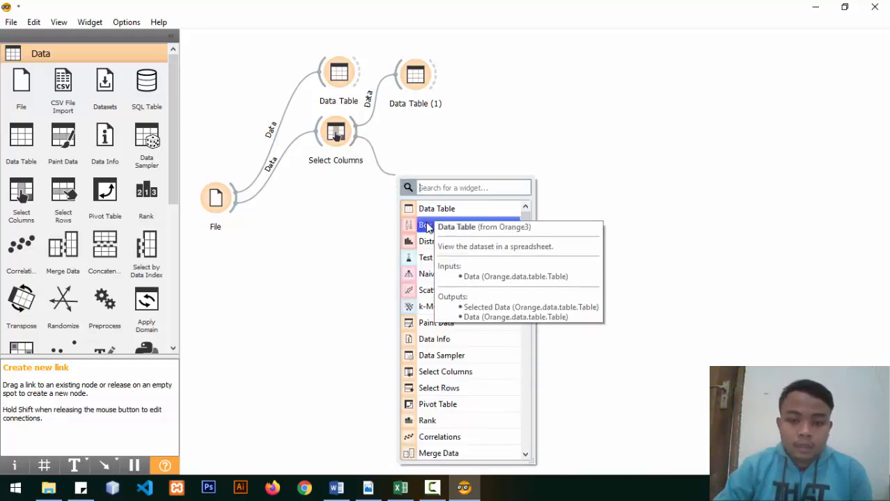
left_click(426, 241)
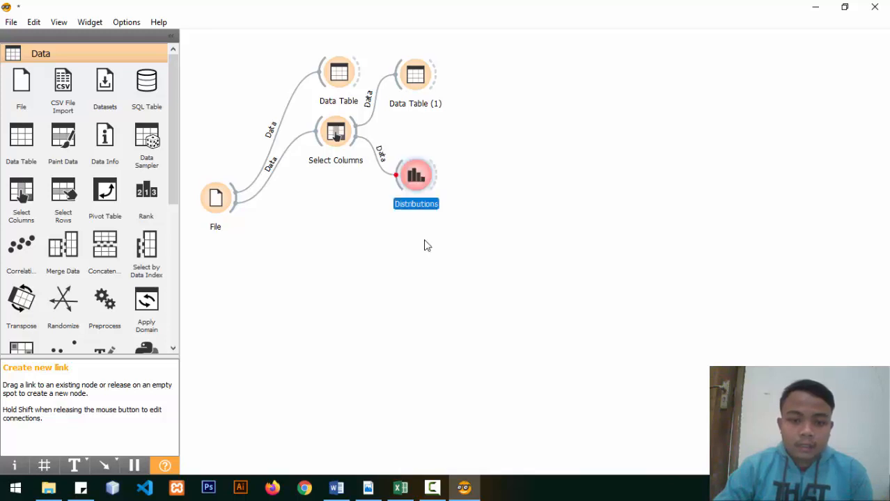
double_click(417, 178)
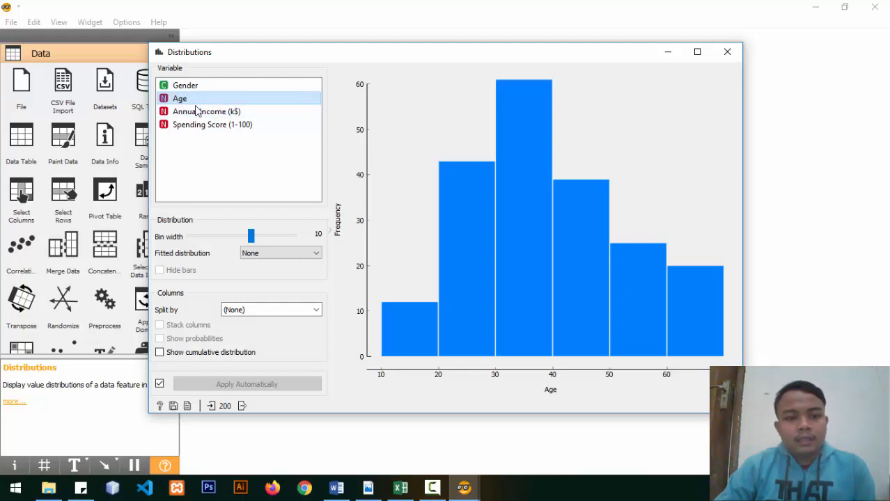
Try a bin width of 2.5 on the Age histogram and return it to 10.
left_click_drag(252, 237, 216, 239)
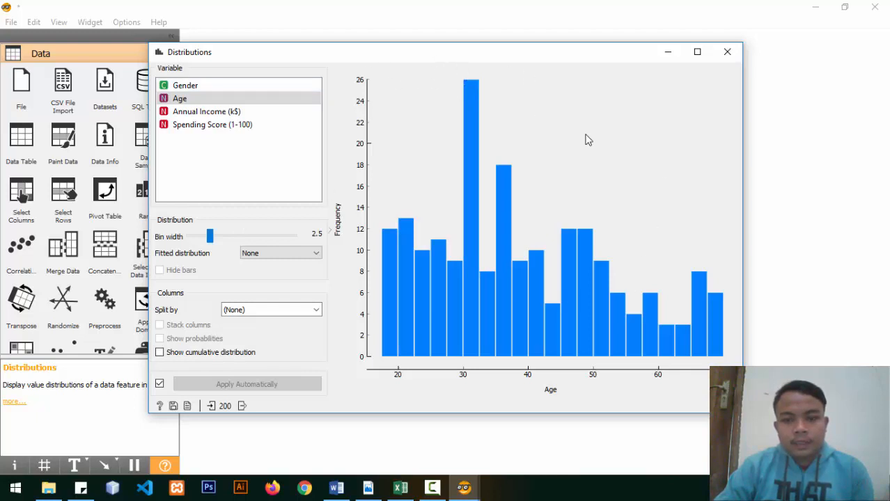
left_click(568, 299)
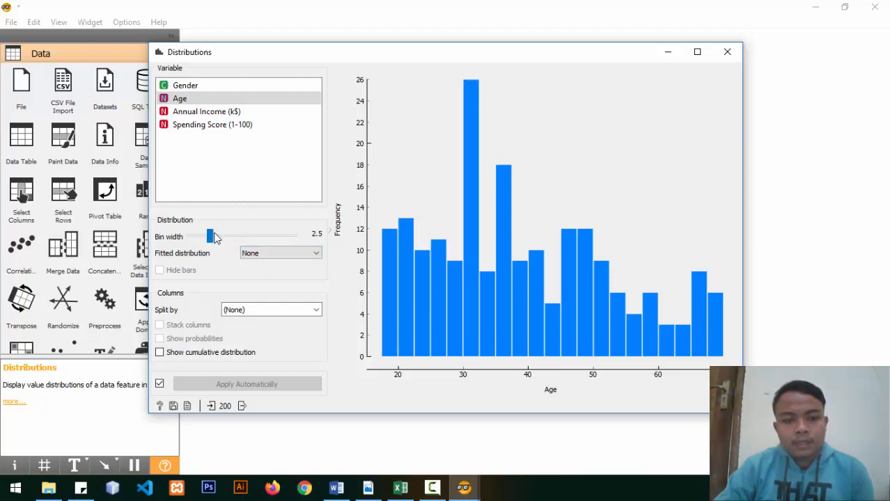
left_click_drag(211, 237, 262, 241)
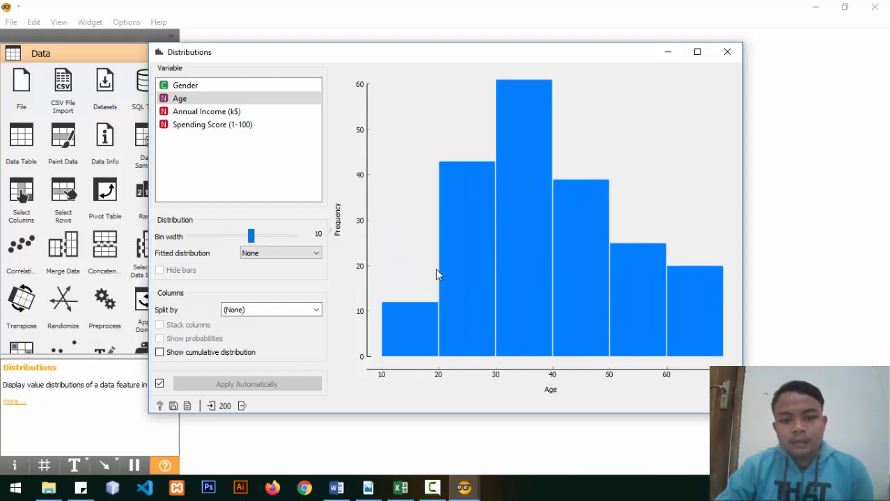
Examine the individual age-group bars in the Age histogram and close the Distributions window.
left_click(519, 323)
left_click(434, 322)
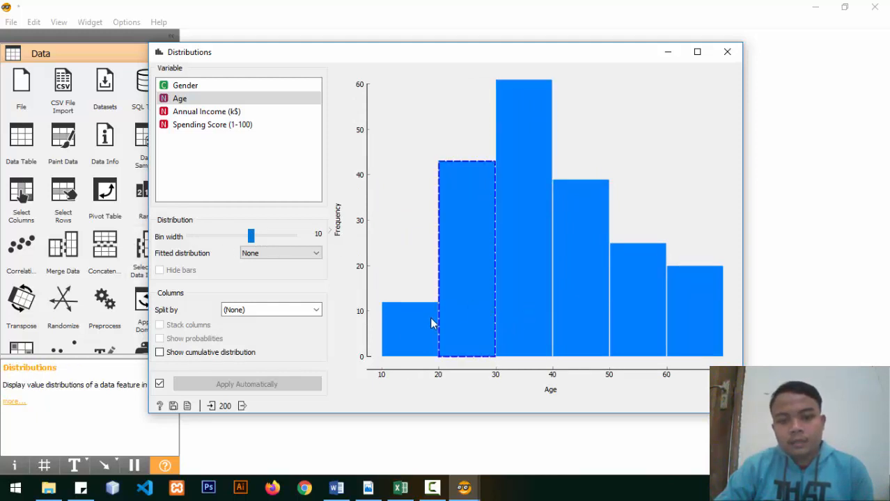
left_click(407, 344)
left_click(470, 338)
left_click(585, 332)
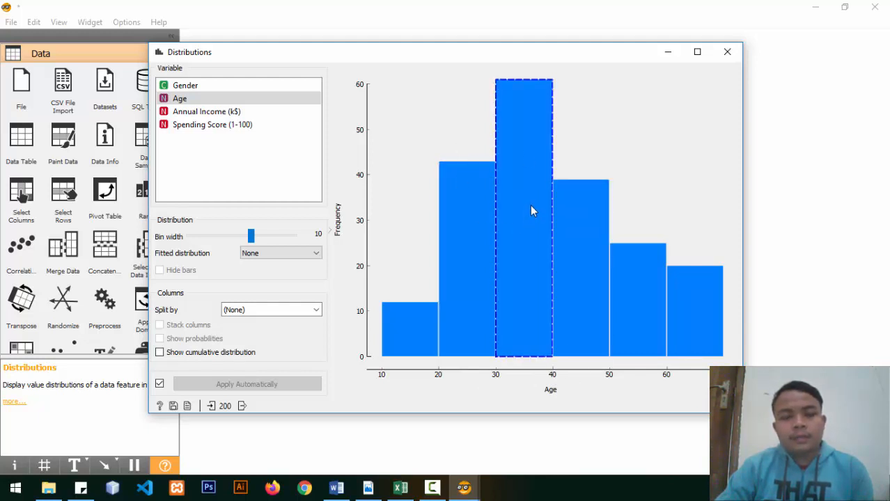
left_click(727, 53)
Connect a Box Plot widget to Select Columns below Distributions and display Annual Income (k$) in it.
left_click_drag(344, 175, 412, 280)
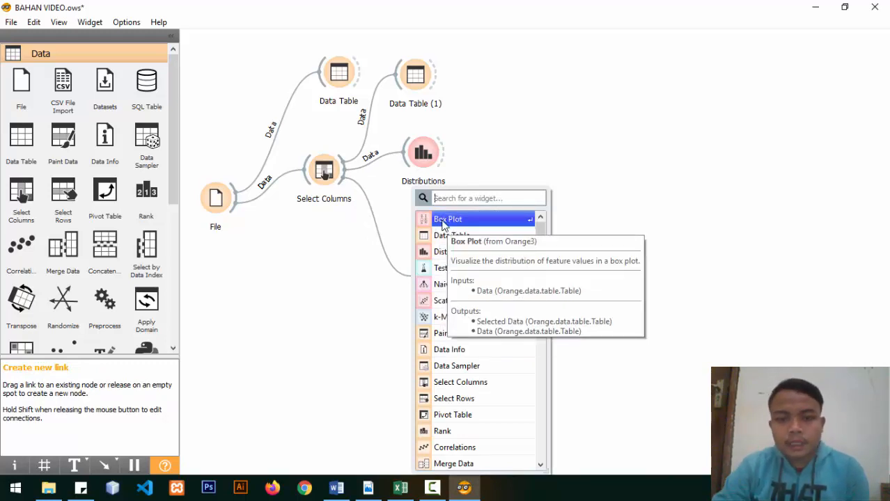
left_click(446, 219)
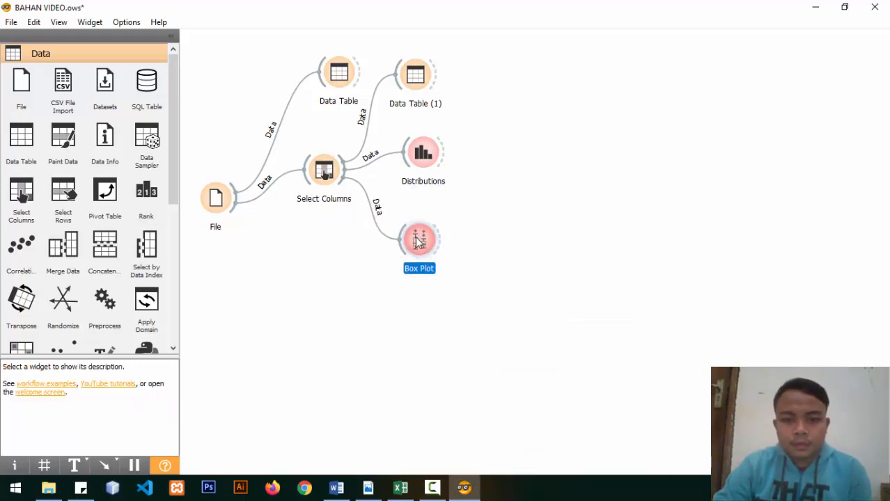
left_click_drag(419, 242, 424, 244)
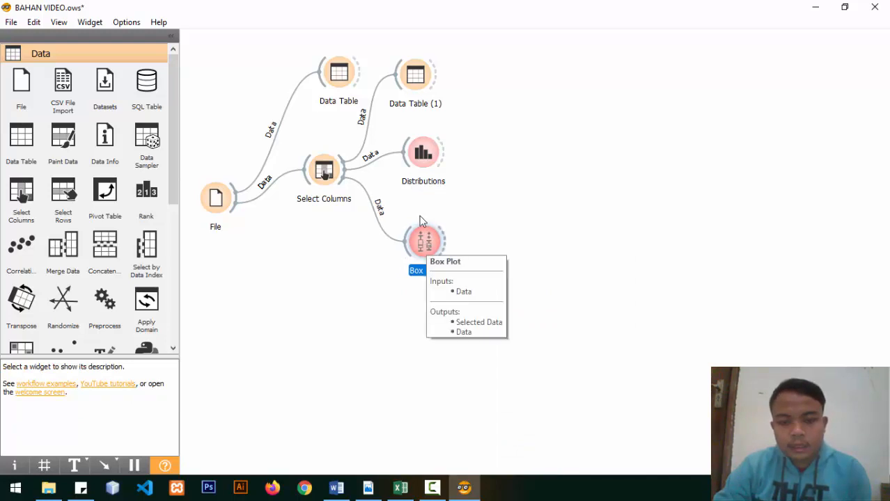
double_click(424, 241)
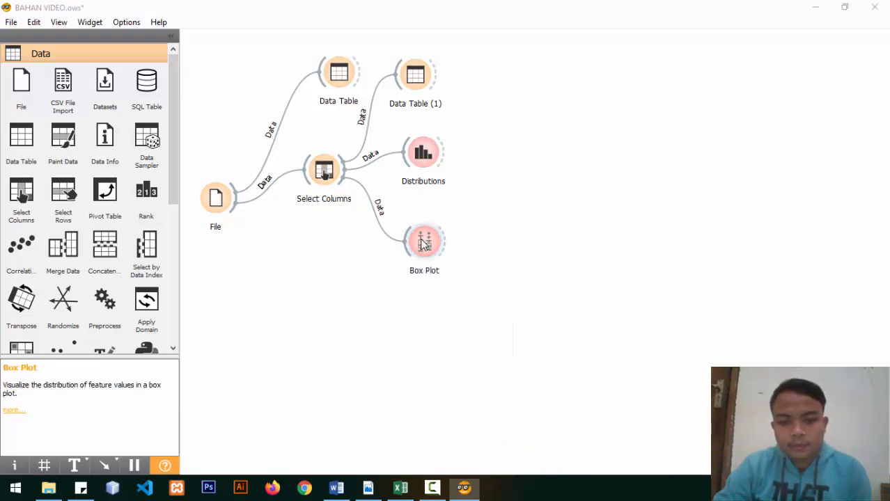
left_click(211, 123)
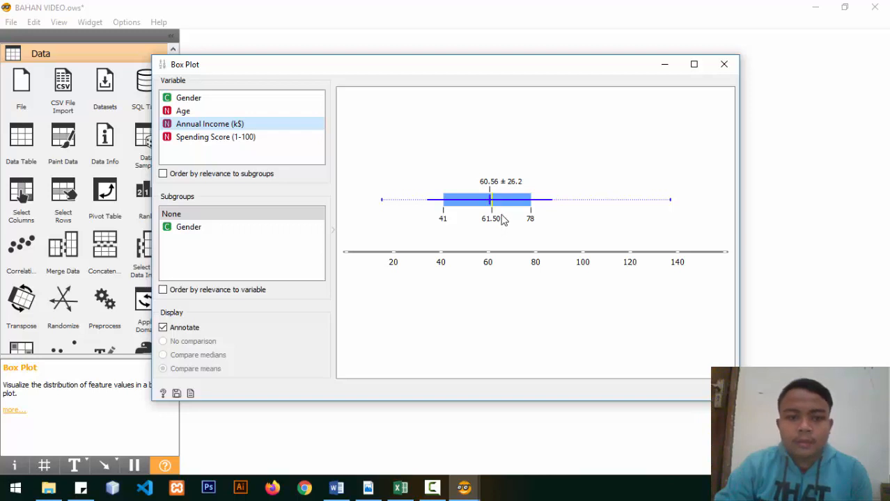
Compare the Annual Income (k$) box plot with the rows of Data Table (1), closing each window after viewing.
left_click(723, 64)
double_click(431, 97)
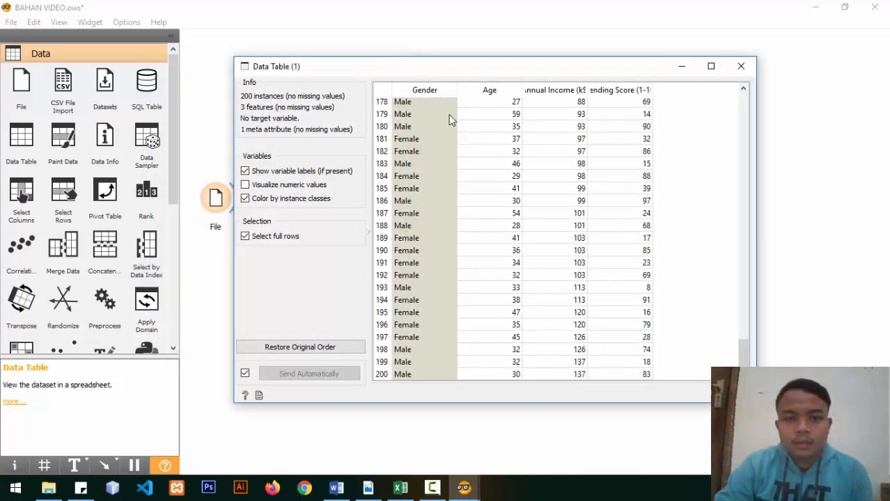
scroll(565, 175, "up", 20)
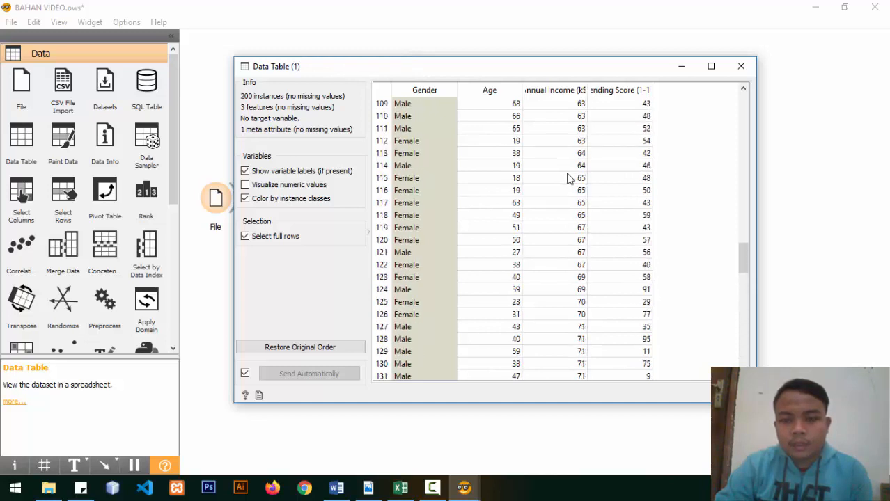
scroll(570, 179, "up", 13)
left_click(834, 155)
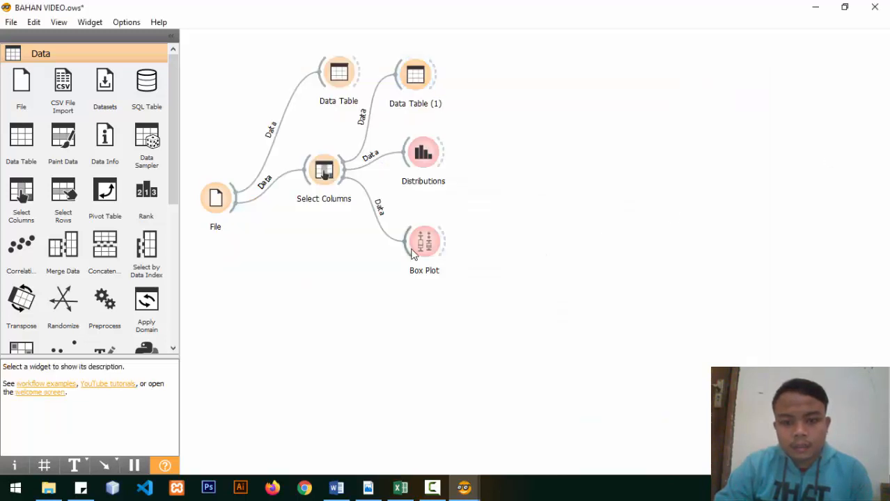
double_click(412, 254)
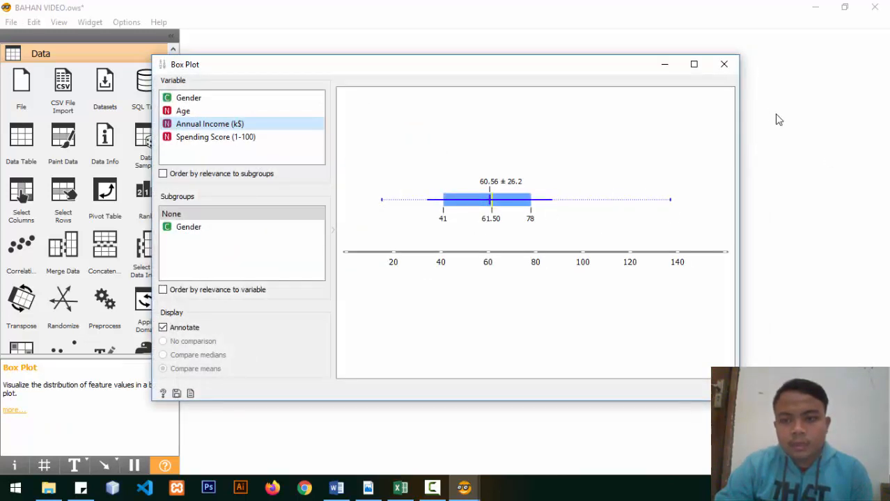
left_click(725, 64)
Examine the Annual Income (k$) values across the rows of Data Table (1).
double_click(423, 76)
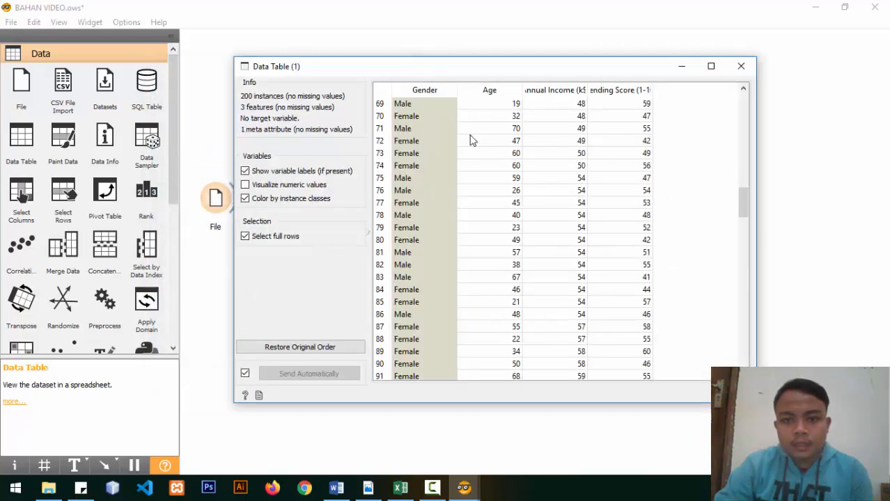
scroll(581, 180, "up", 12)
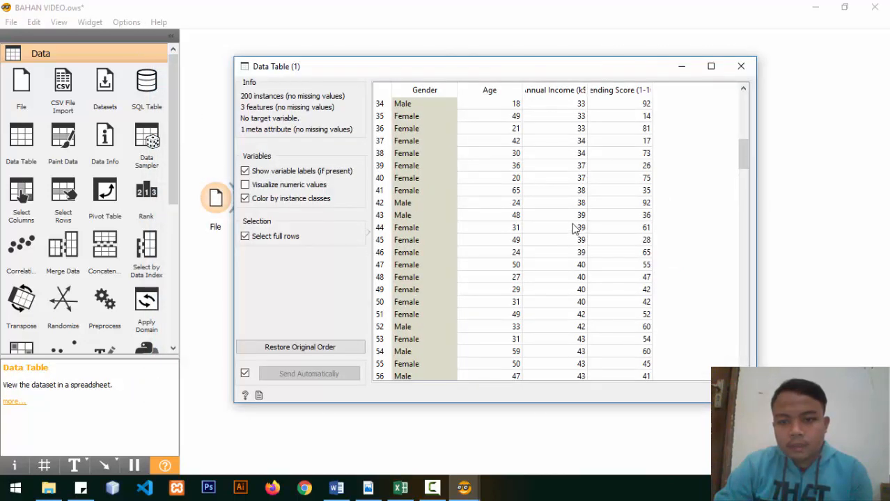
scroll(579, 306, "down", 17)
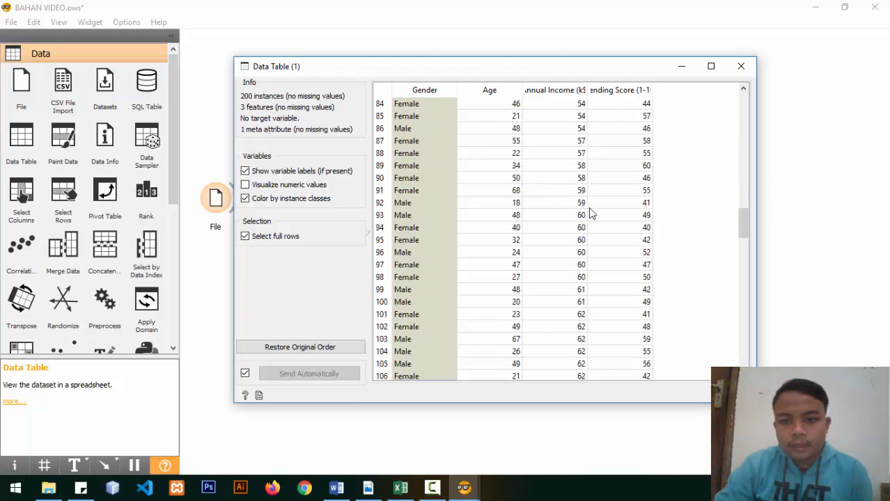
scroll(590, 214, "down", 20)
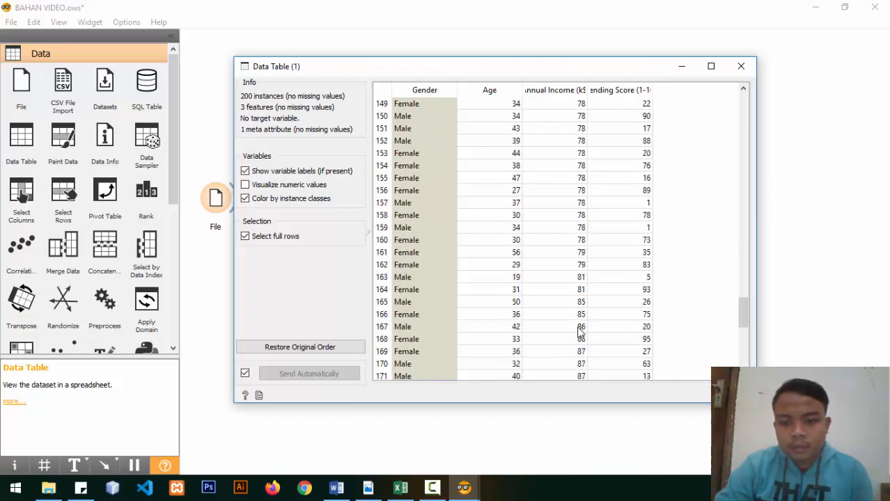
scroll(582, 333, "up", 20)
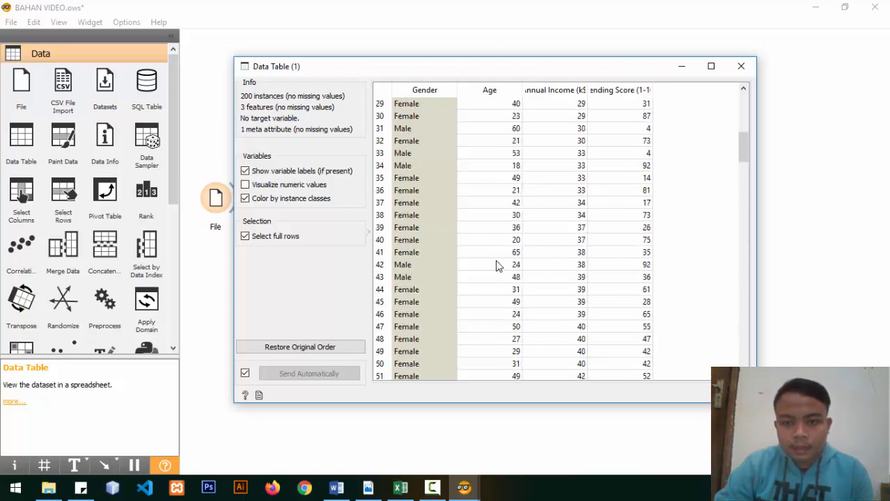
scroll(514, 236, "down", 3)
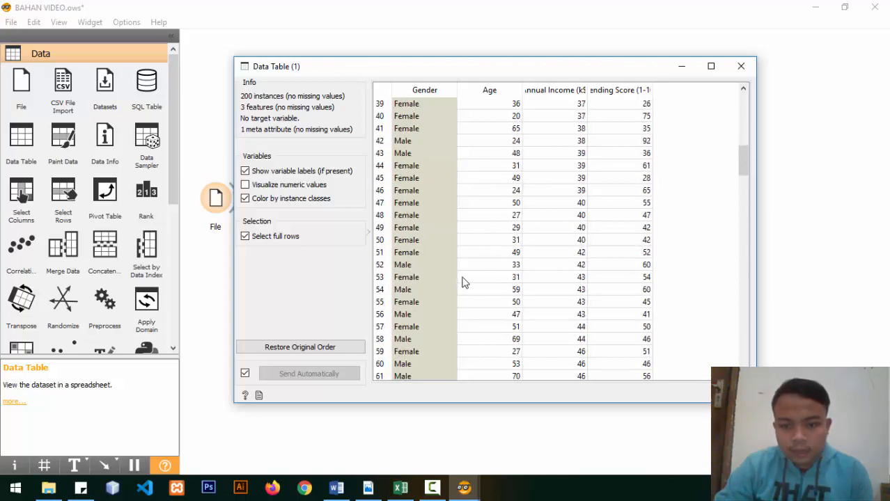
Select row 51 and then row 160 in Data Table (1) to inspect their incomes, review the other rows and close the table.
left_click(382, 253)
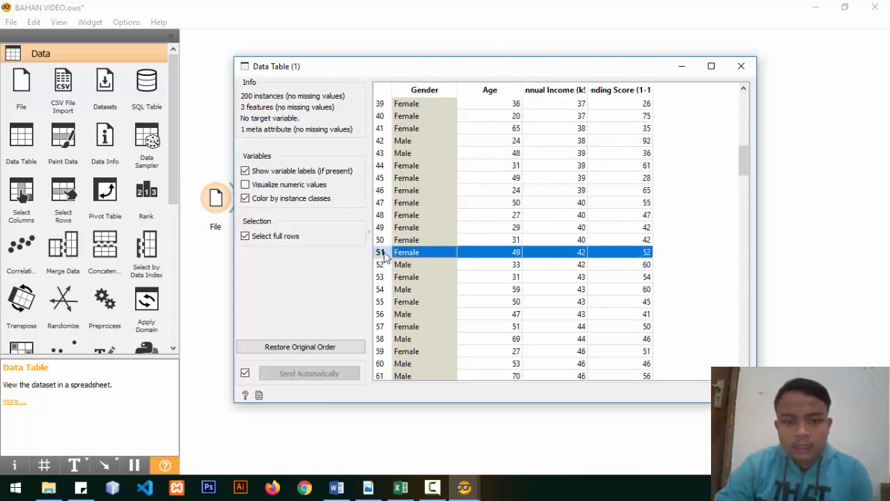
scroll(385, 256, "down", 20)
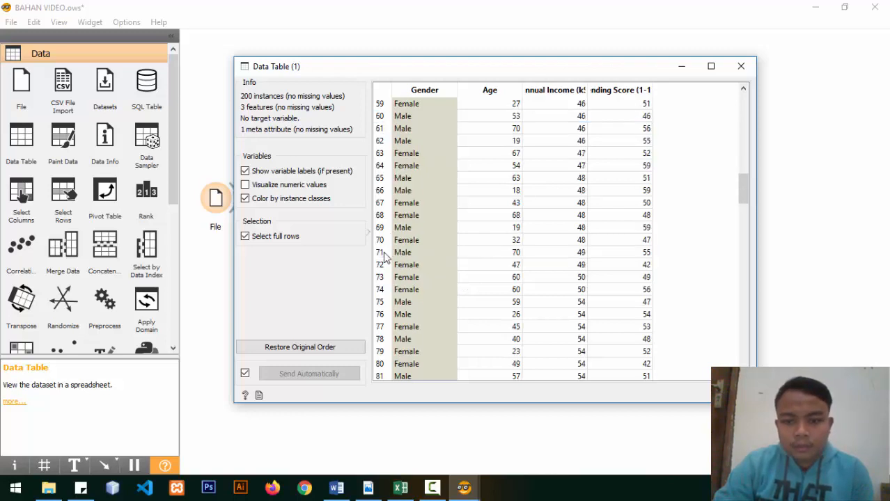
scroll(384, 256, "down", 8)
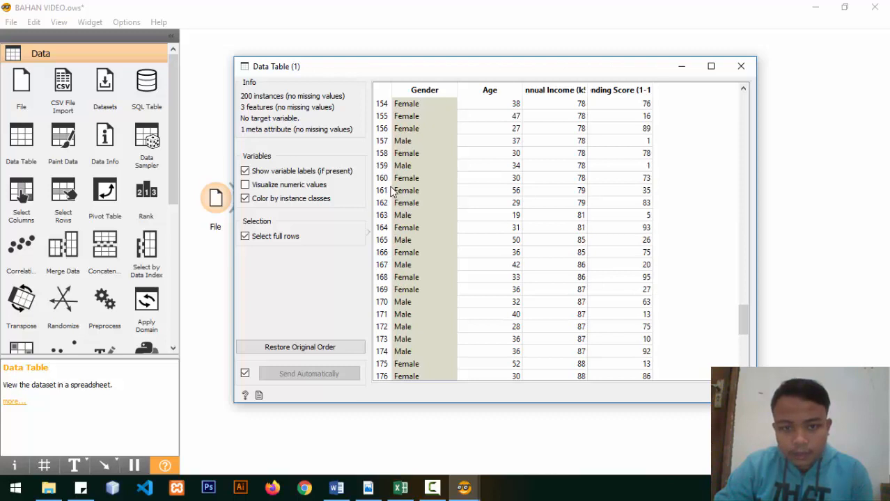
left_click(383, 178)
scroll(395, 209, "up", 7)
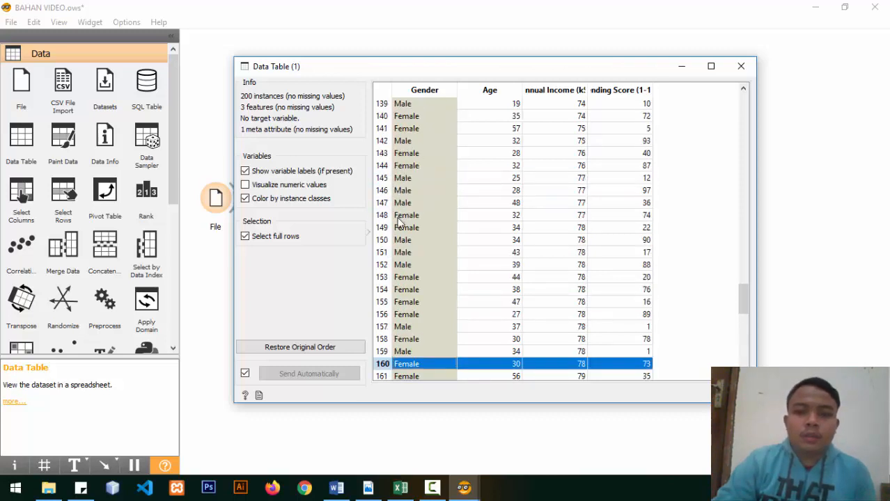
scroll(453, 251, "up", 8)
scroll(552, 262, "up", 19)
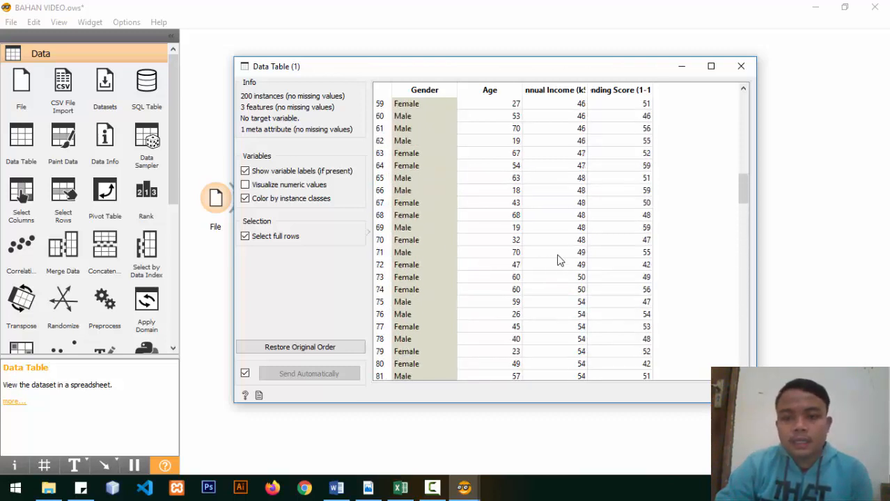
scroll(559, 257, "up", 19)
scroll(566, 254, "down", 8)
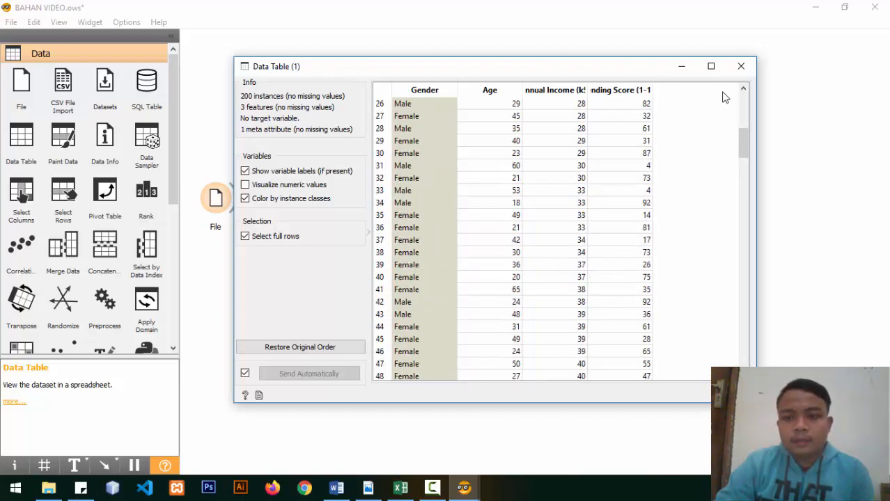
left_click(742, 66)
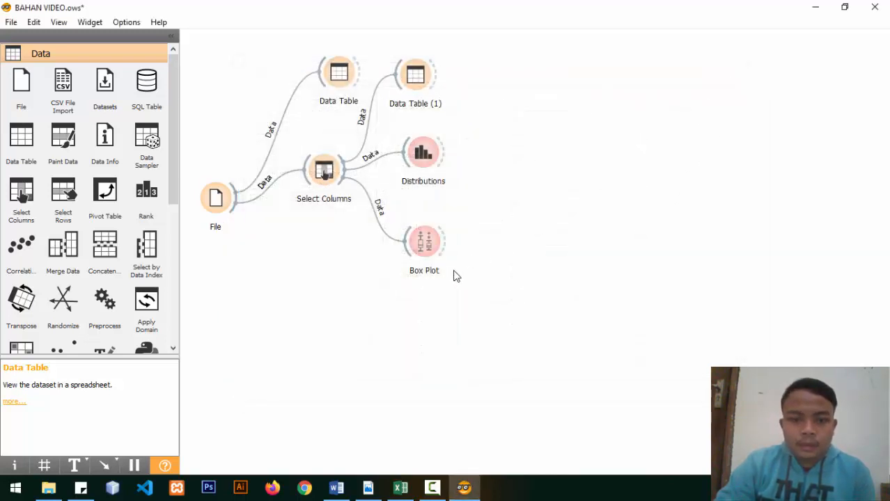
Display Spending Score (1-100) in the Box Plot widget and close its window.
double_click(426, 244)
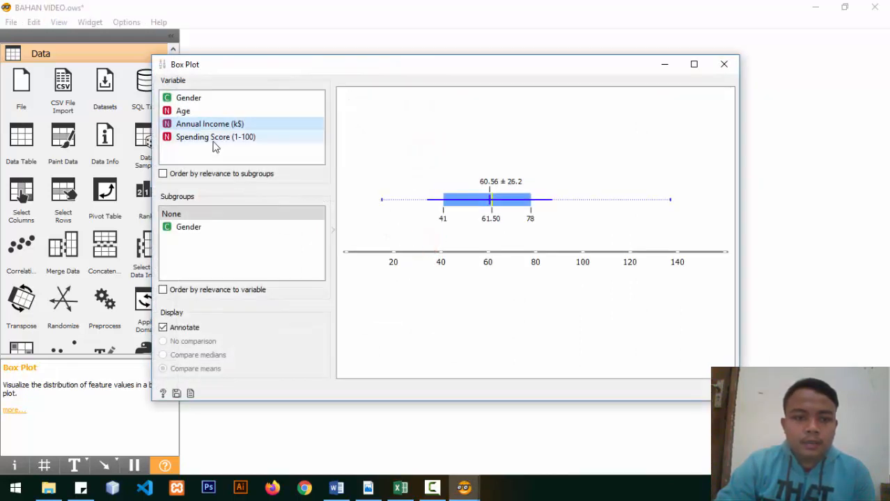
left_click(215, 139)
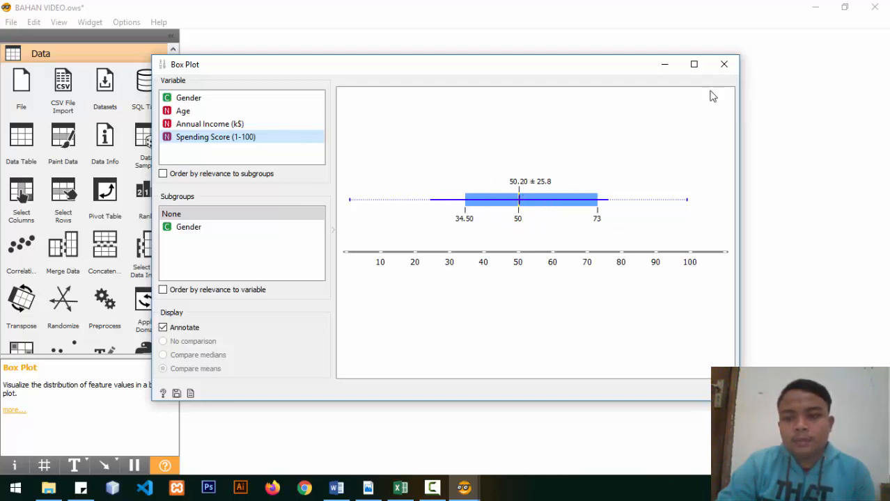
left_click(724, 65)
View Data Table (1) and the Spending Score (1-100) box plot again, closing both windows.
double_click(417, 79)
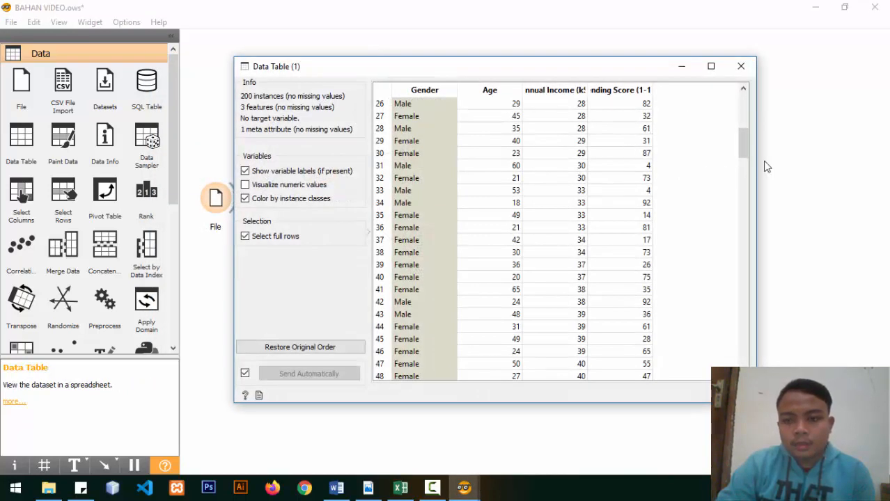
left_click(796, 257)
double_click(428, 245)
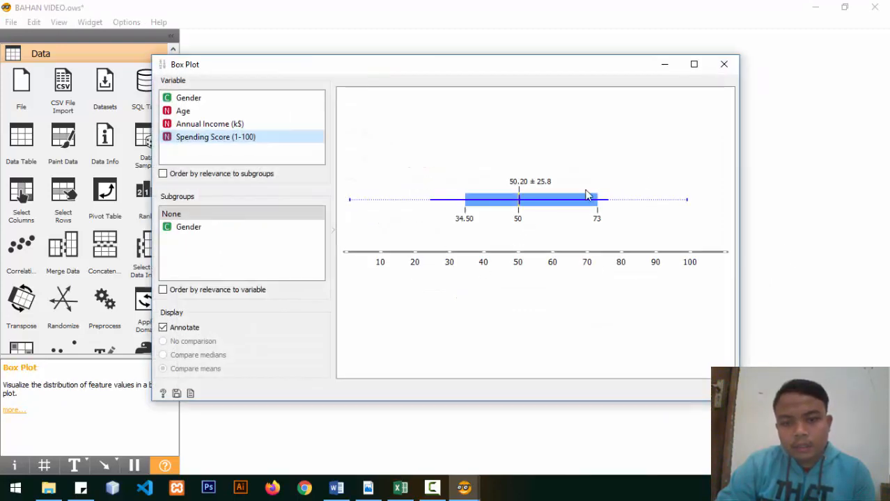
left_click(724, 64)
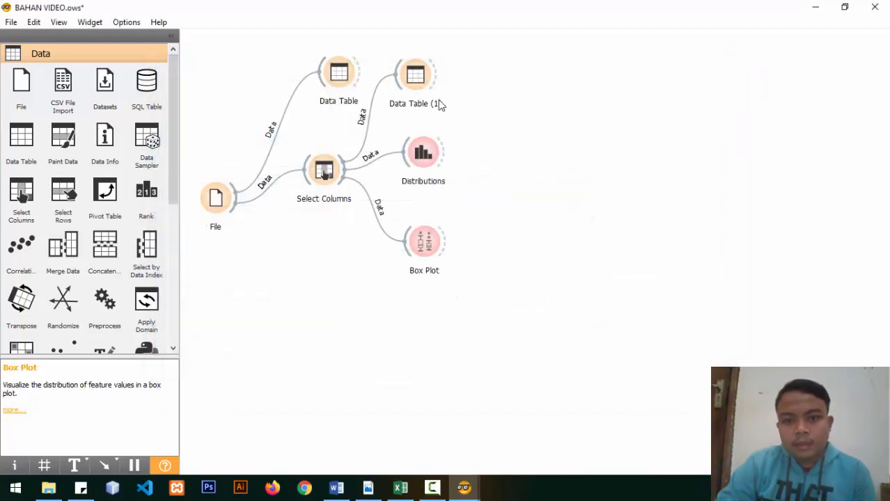
Examine the Spending Score (1-100) values throughout Data Table (1), compare them with the box plot and close both windows.
double_click(437, 103)
scroll(641, 279, "down", 12)
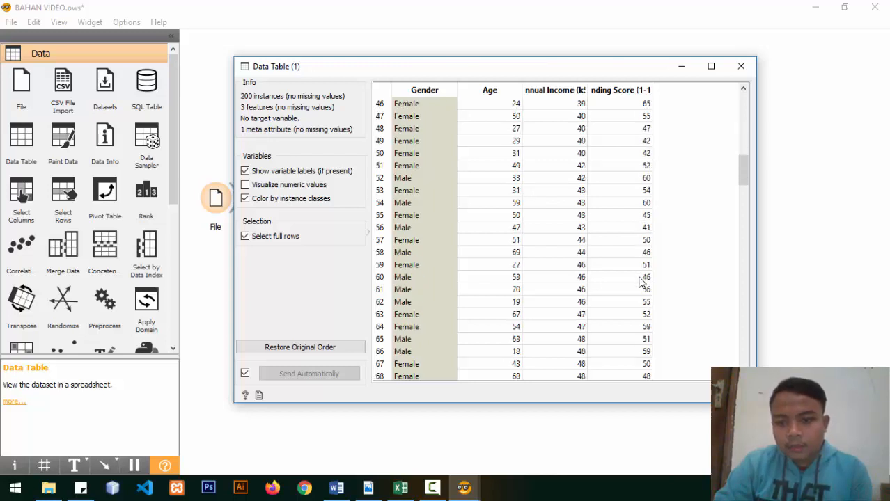
scroll(642, 281, "down", 8)
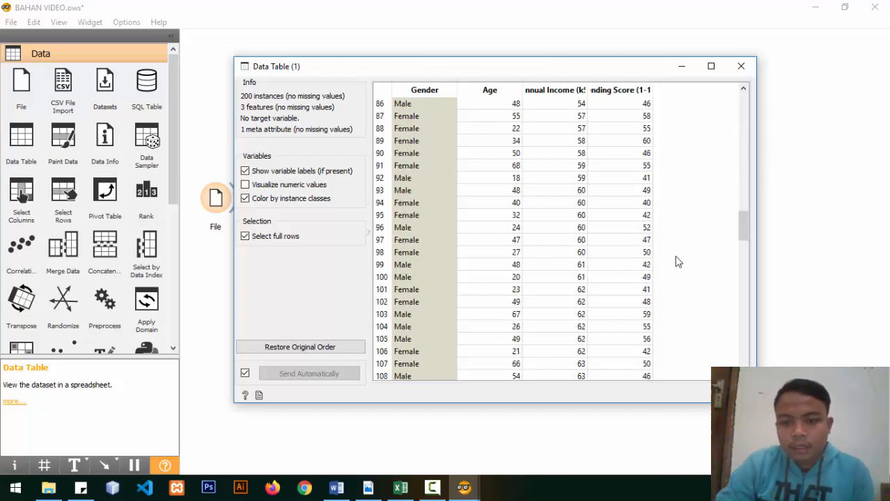
scroll(649, 254, "up", 7)
scroll(648, 260, "up", 20)
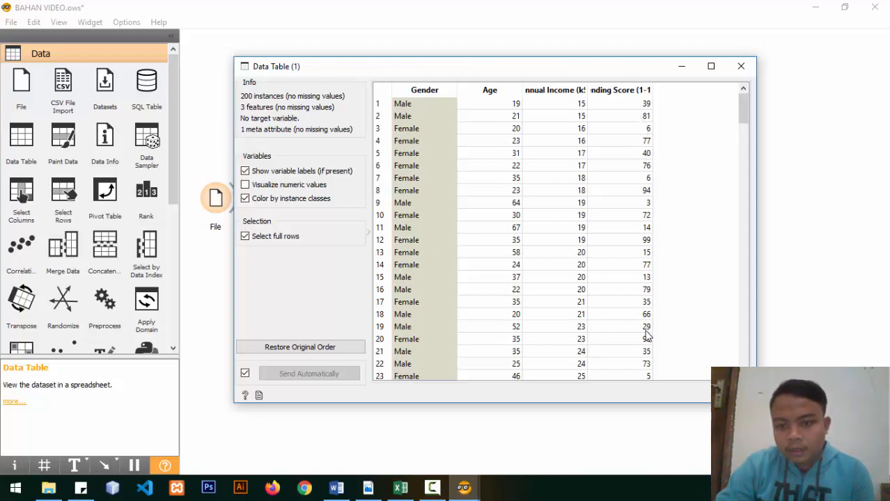
scroll(648, 326, "down", 2)
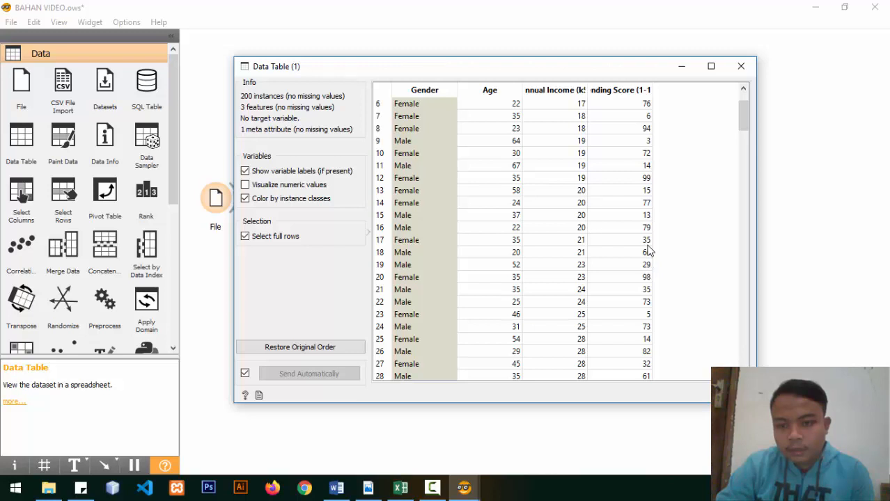
scroll(648, 251, "down", 3)
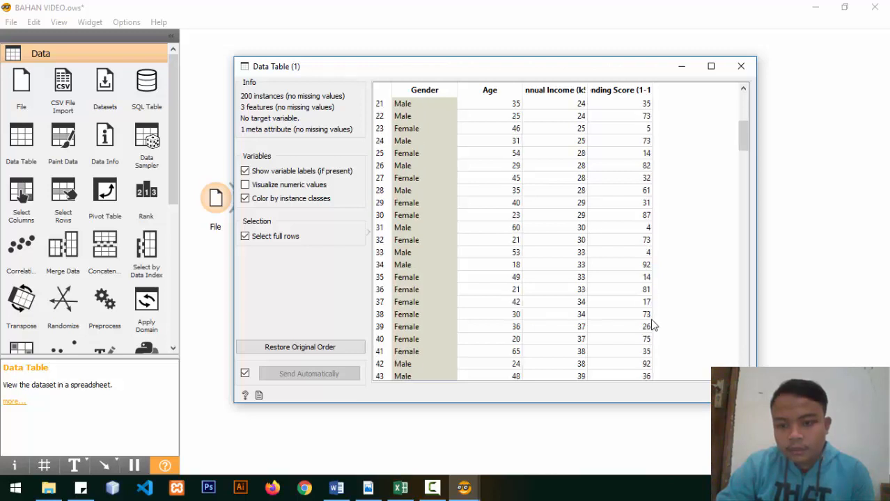
scroll(648, 301, "down", 3)
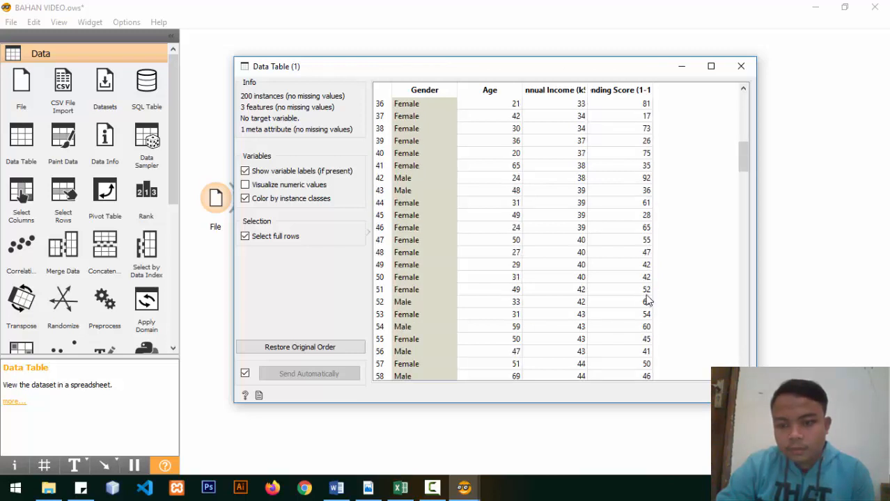
scroll(649, 299, "down", 8)
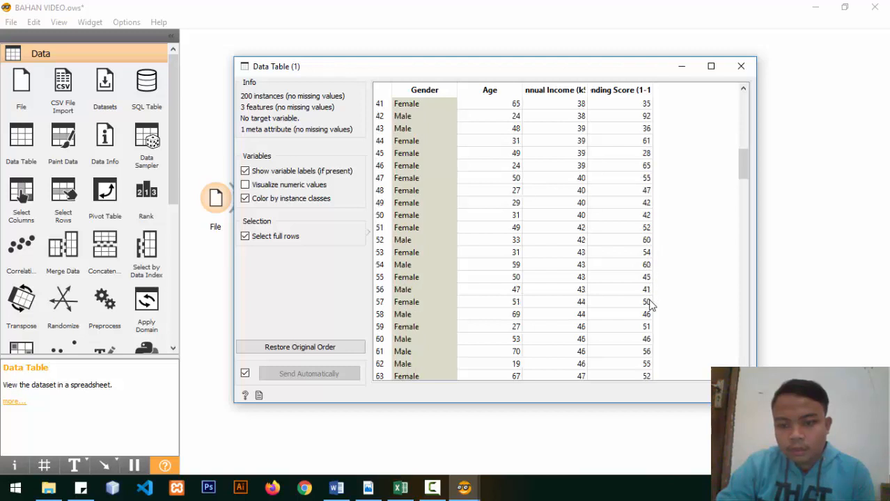
scroll(648, 303, "down", 3)
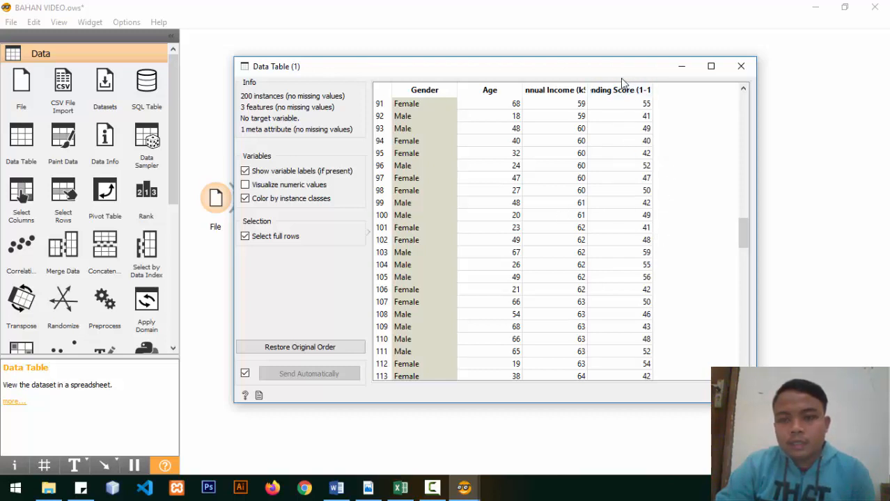
left_click(741, 66)
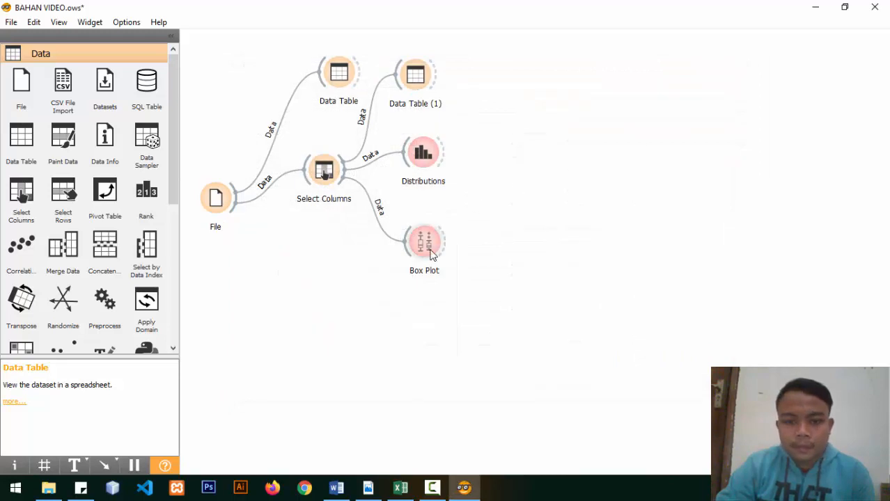
double_click(424, 242)
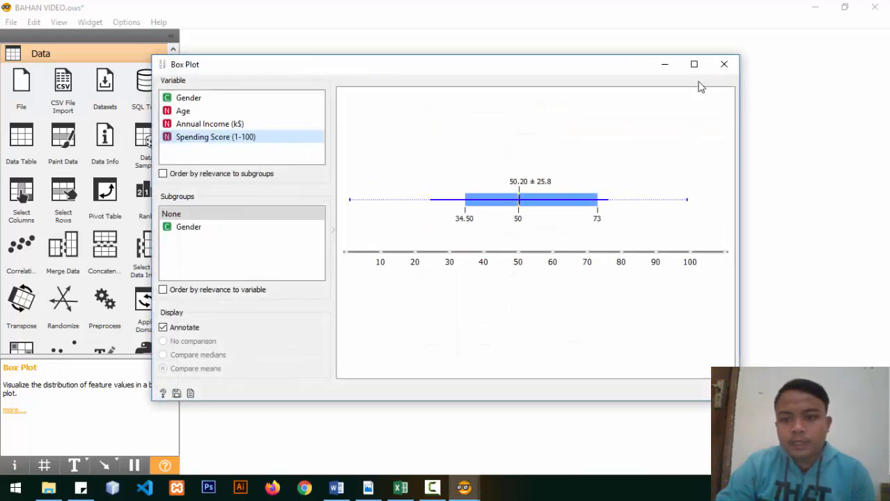
left_click(724, 64)
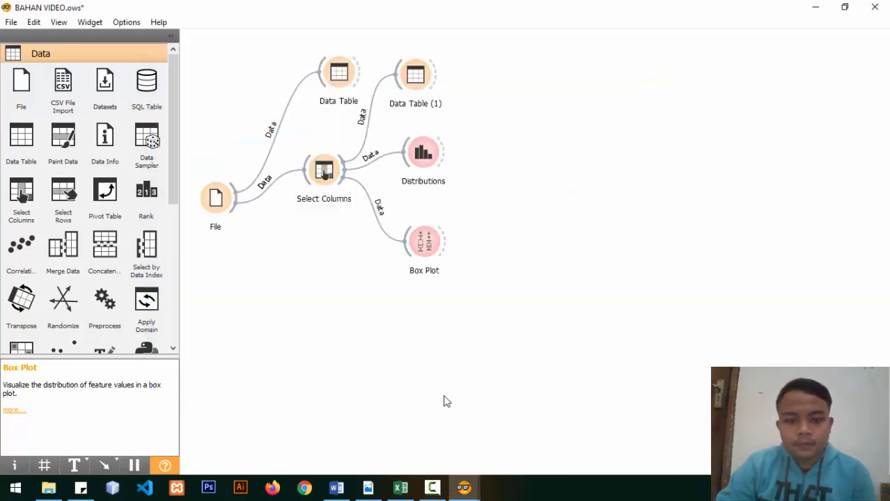
Connect a k-Means widget to Select Columns, placed below Box Plot.
left_click_drag(342, 185, 399, 351)
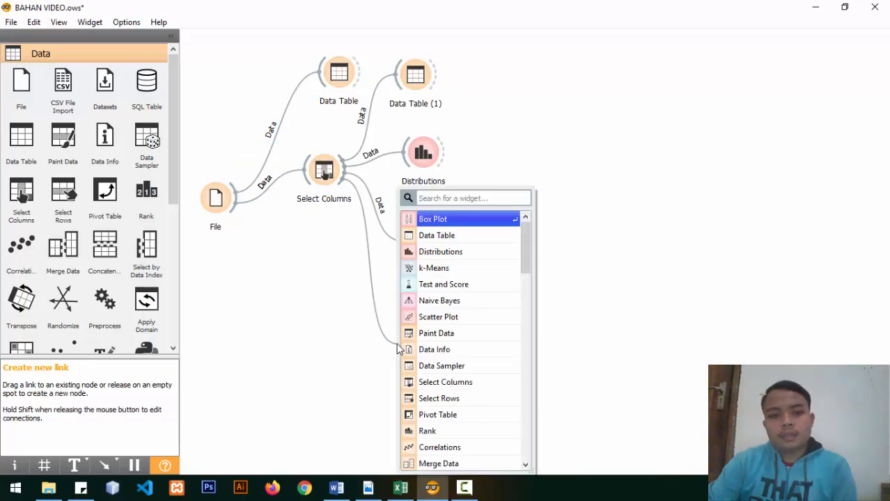
left_click(437, 269)
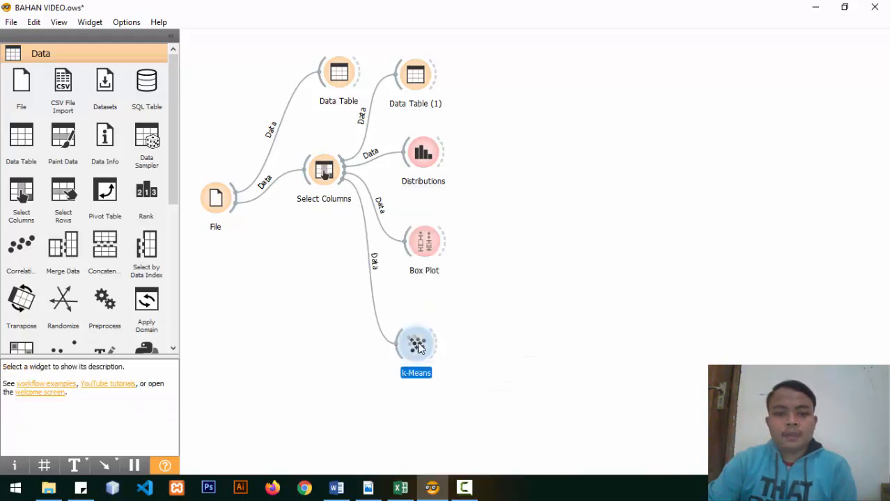
View the k-Means settings and connect a Scatter Plot widget to k-Means, placed beside Box Plot.
double_click(417, 344)
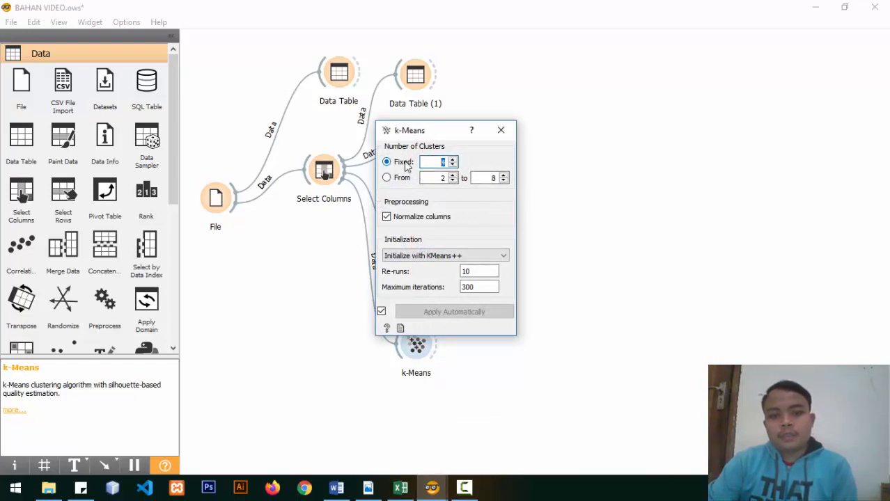
left_click(501, 131)
left_click_drag(437, 343, 527, 248)
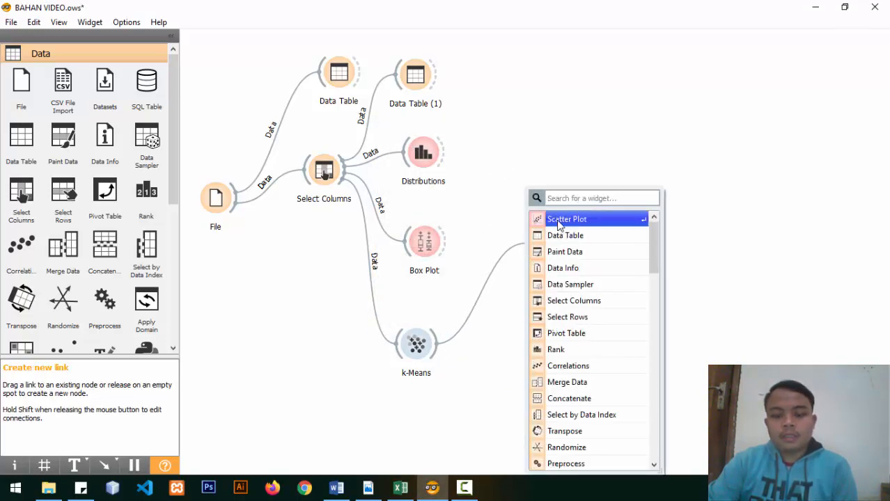
left_click(564, 220)
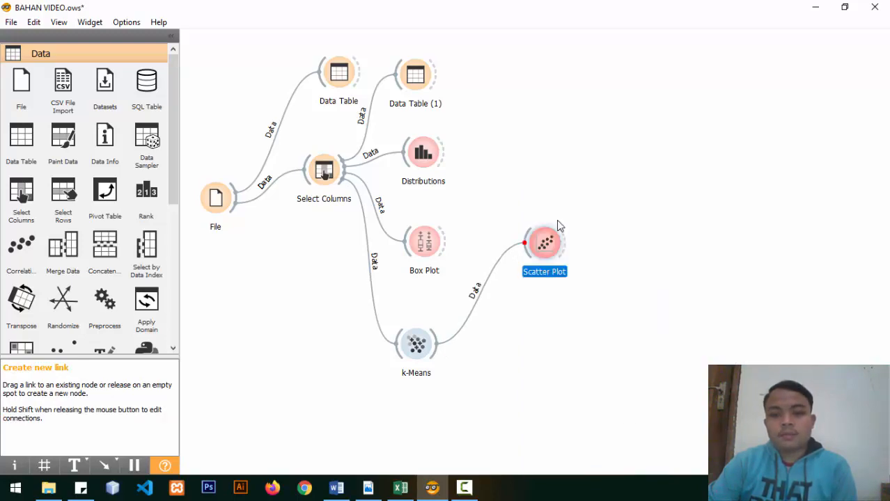
Turn on color regions in the Annual Income (k$) versus Spending Score (1-100) scatter plot and leave its legend hidden.
double_click(545, 245)
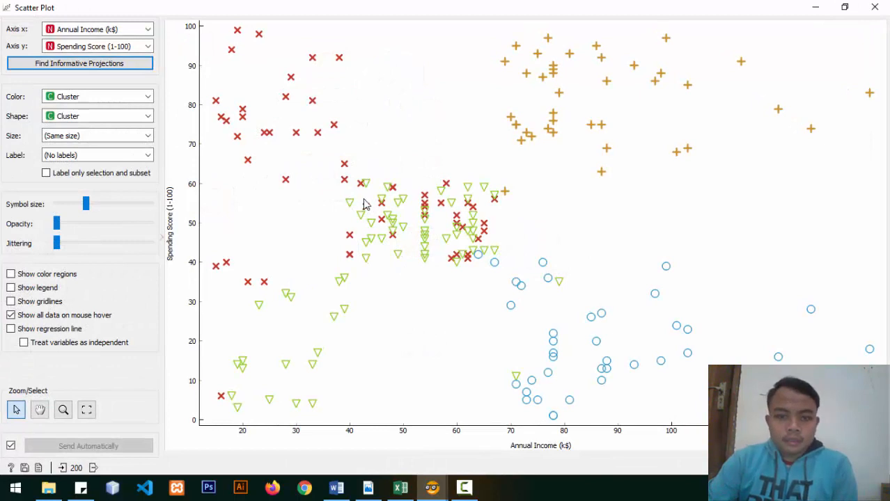
left_click(40, 277)
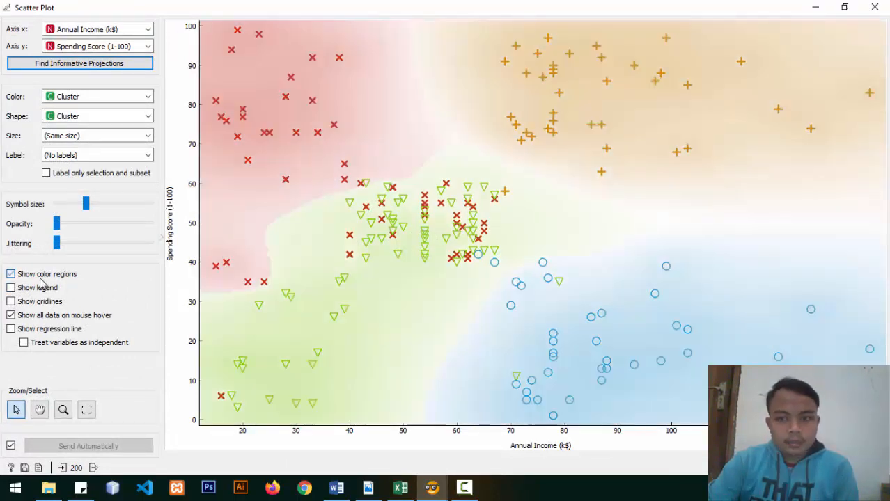
left_click(30, 276)
left_click(15, 287)
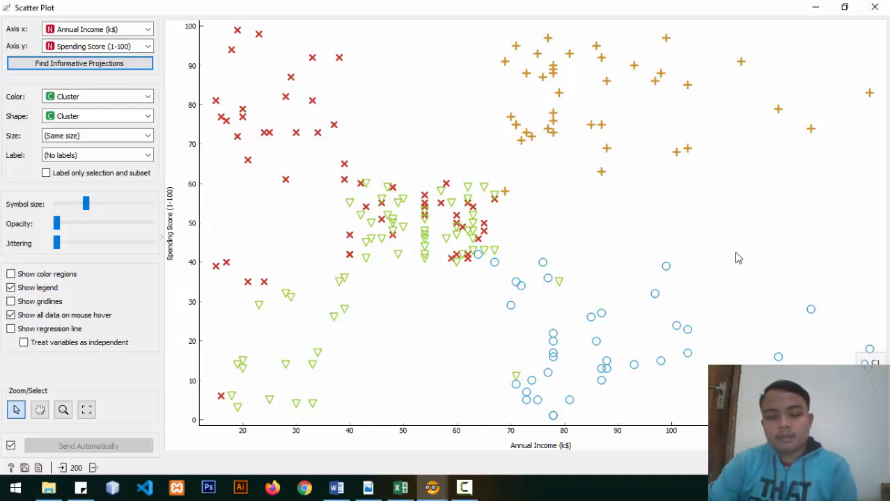
left_click(11, 274)
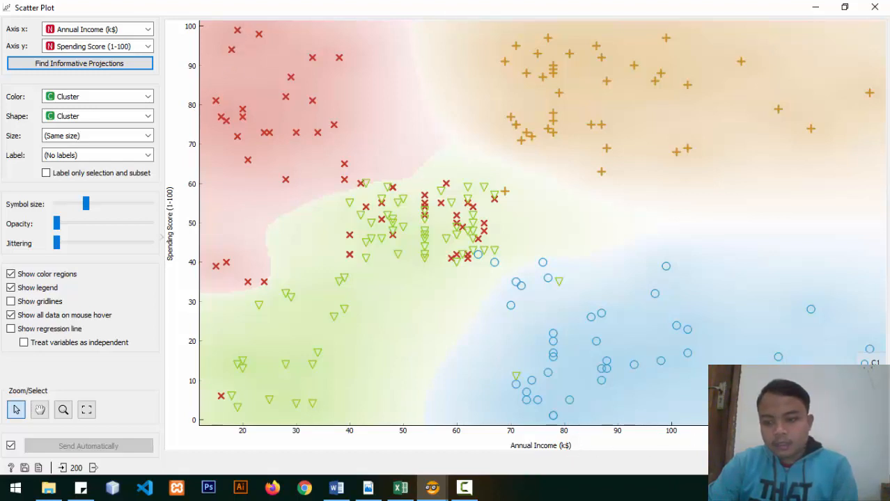
left_click(30, 288)
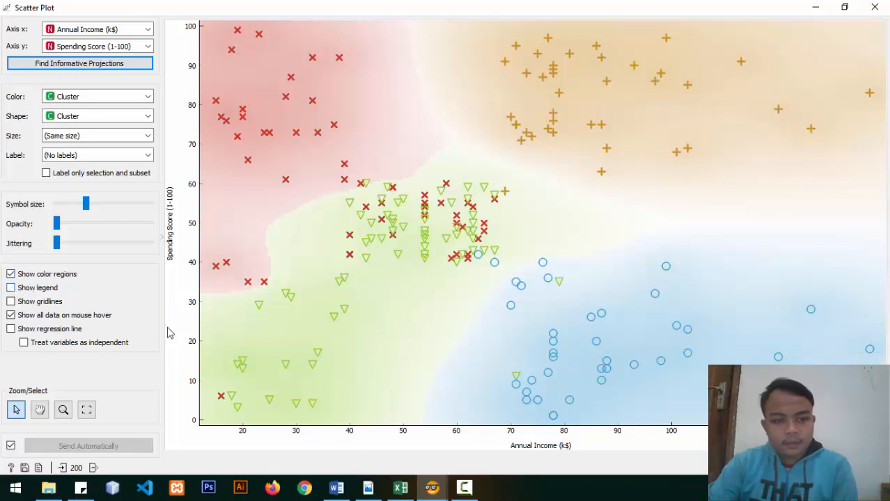
Inspect the details of the outermost points in the blue, red and orange clusters, and close the scatter plot.
left_click(869, 350)
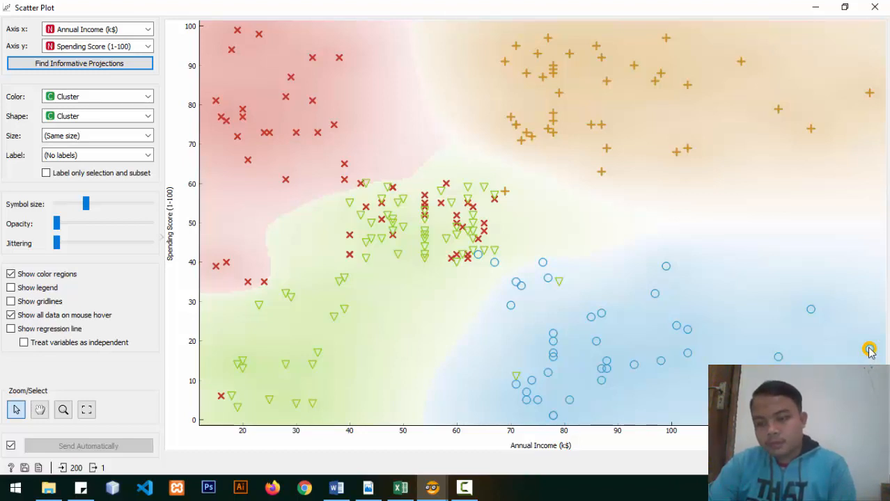
mouse_move(869, 350)
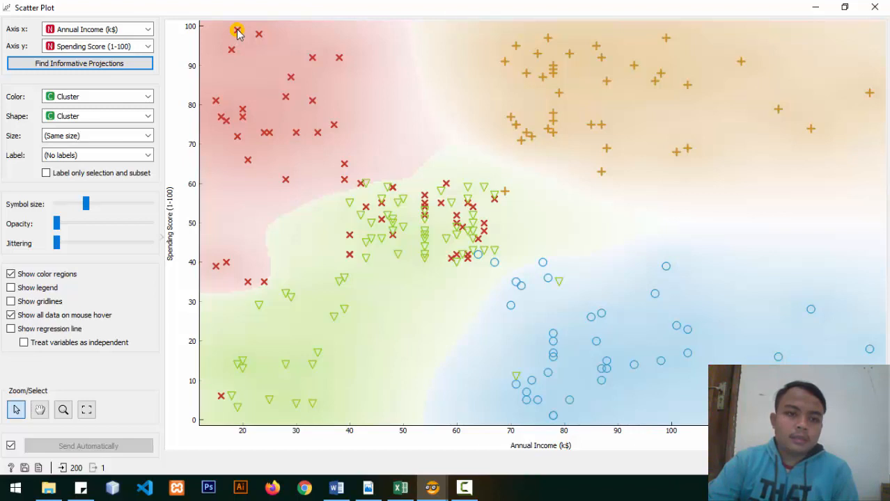
mouse_move(239, 33)
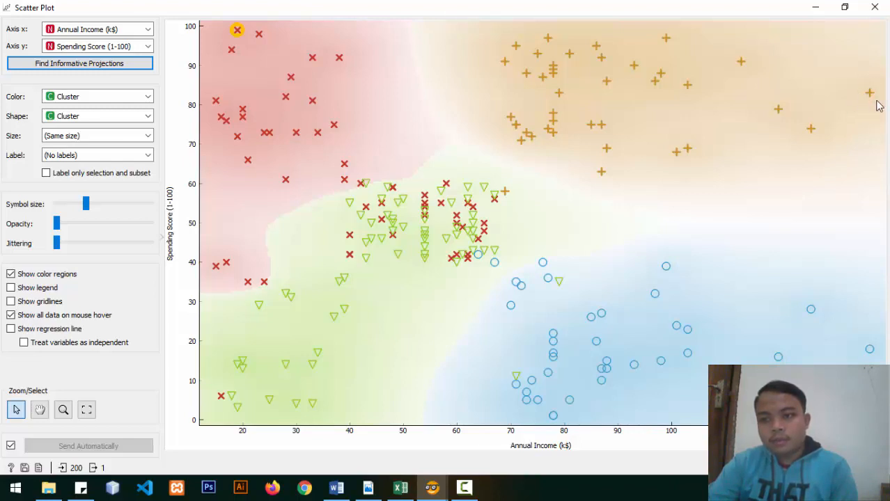
mouse_move(870, 95)
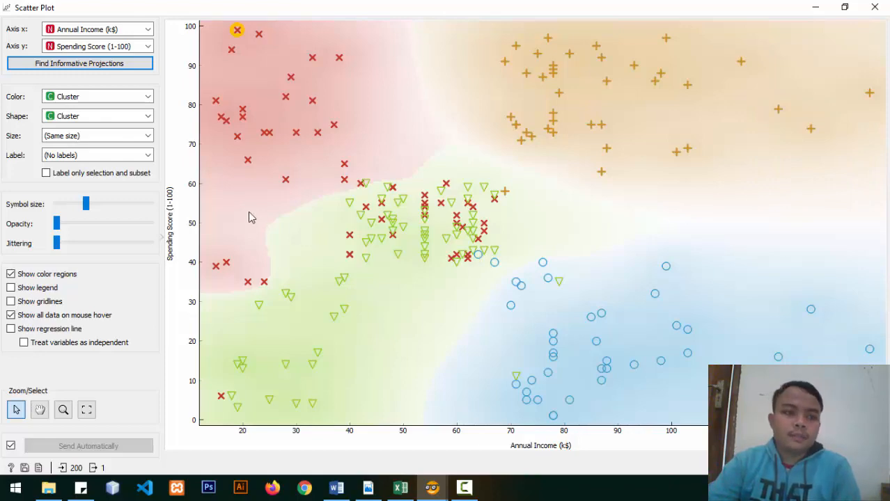
left_click(875, 7)
Set the fixed number of k-Means clusters to 5 and display the updated scatter plot.
double_click(423, 356)
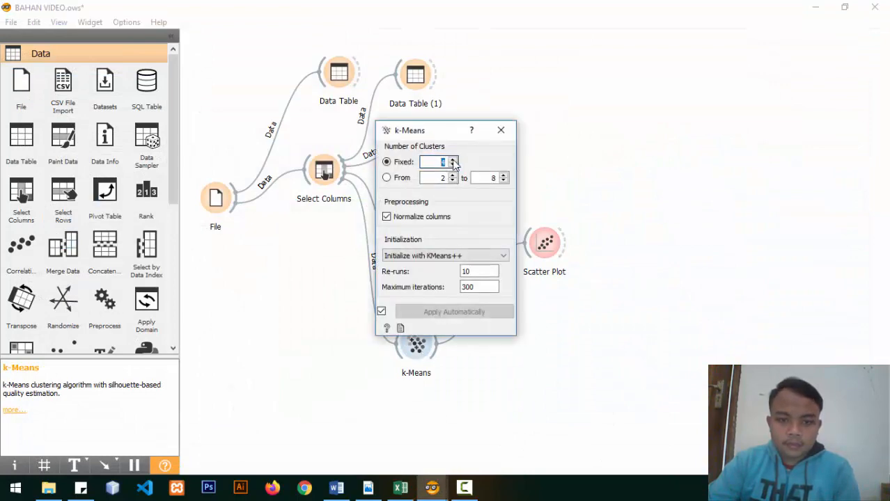
left_click(600, 171)
double_click(544, 241)
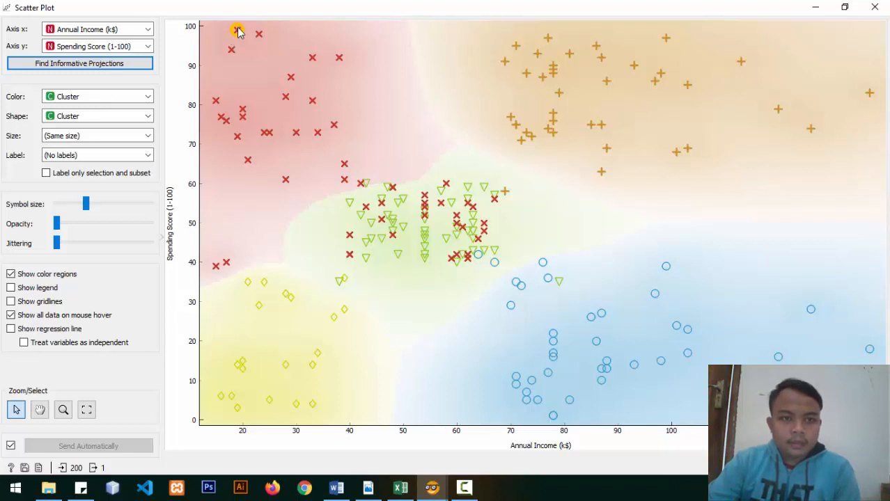
Examine the extreme points of the orange, red and blue clusters in the five-cluster scatter plot.
left_click(870, 94)
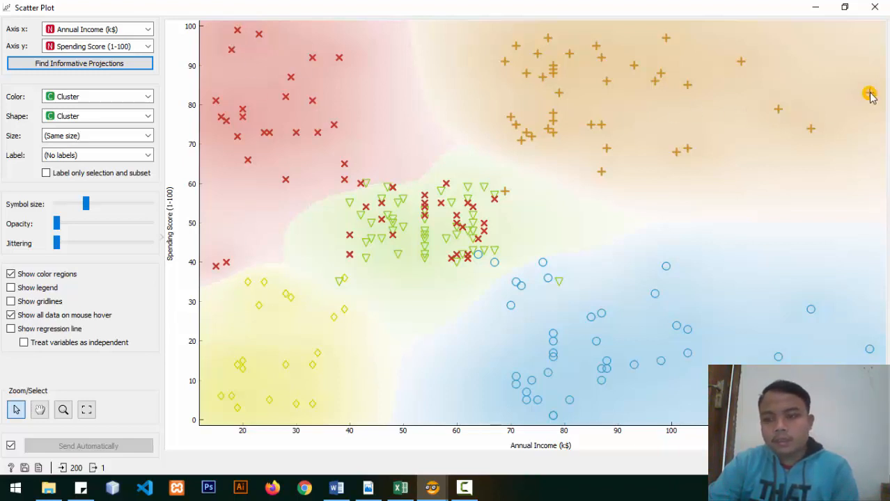
mouse_move(869, 94)
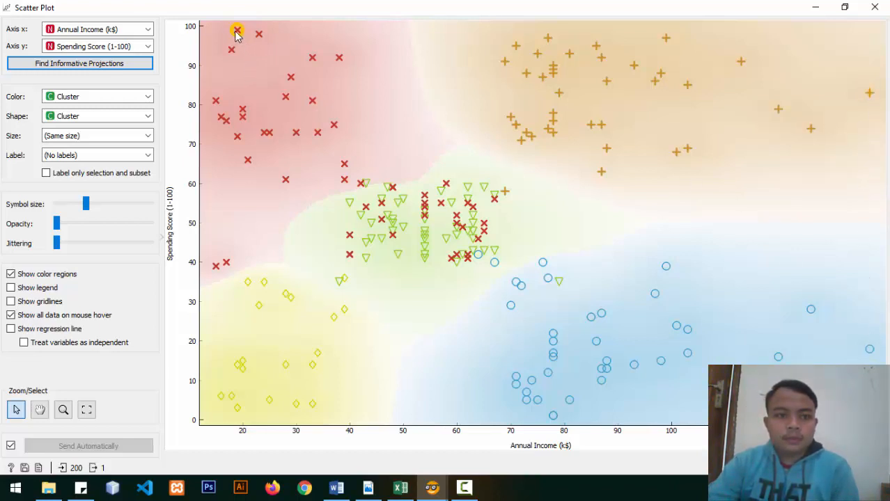
mouse_move(237, 35)
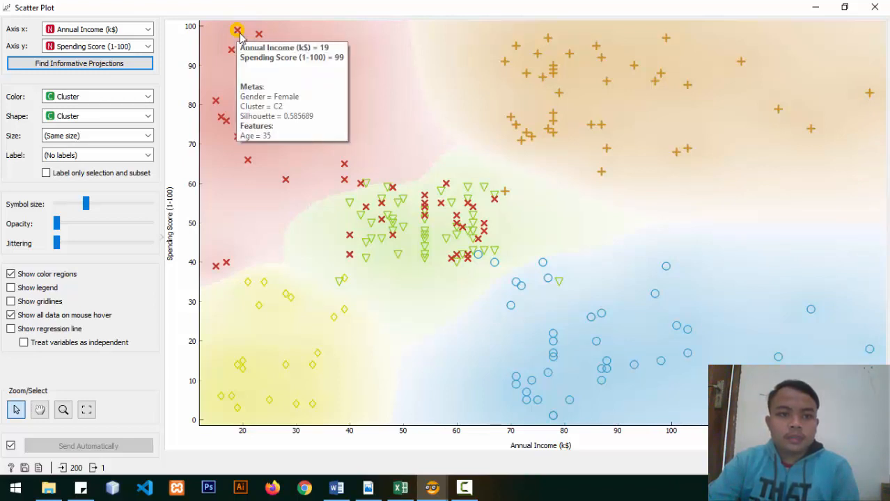
left_click(236, 29)
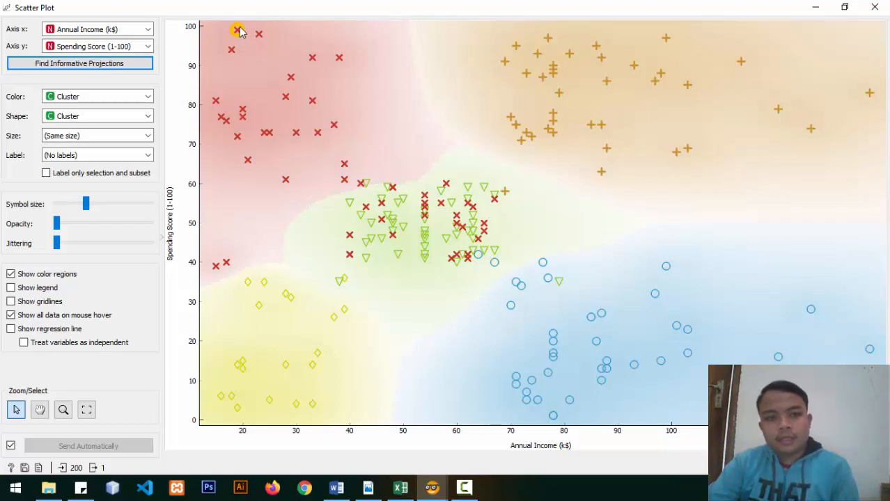
left_click(870, 351)
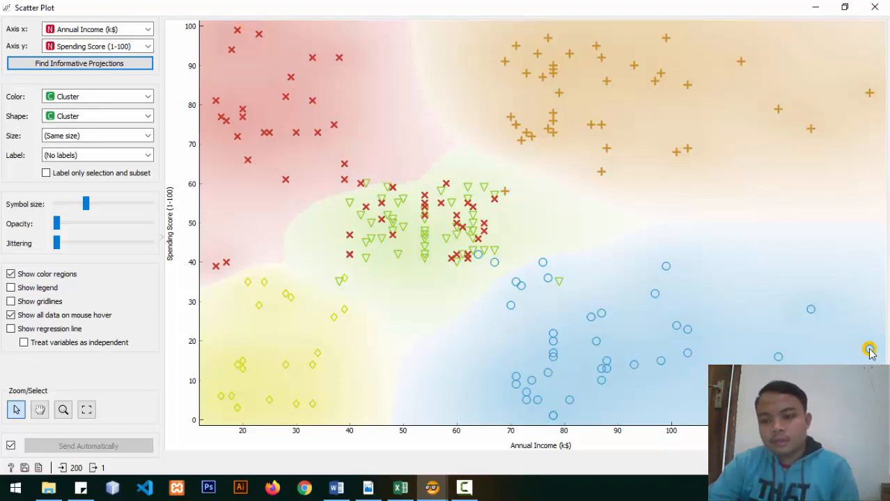
mouse_move(870, 351)
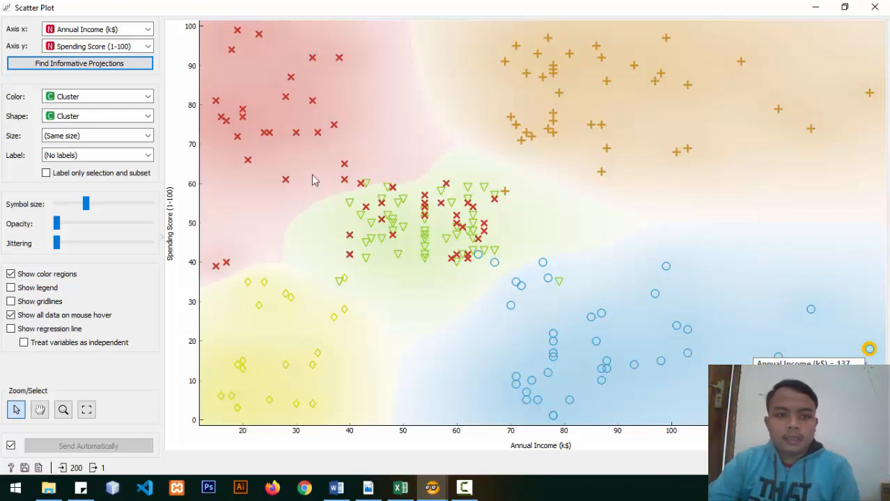
Clear the point selection and show the cluster legend before closing the scatter plot.
left_click(303, 102)
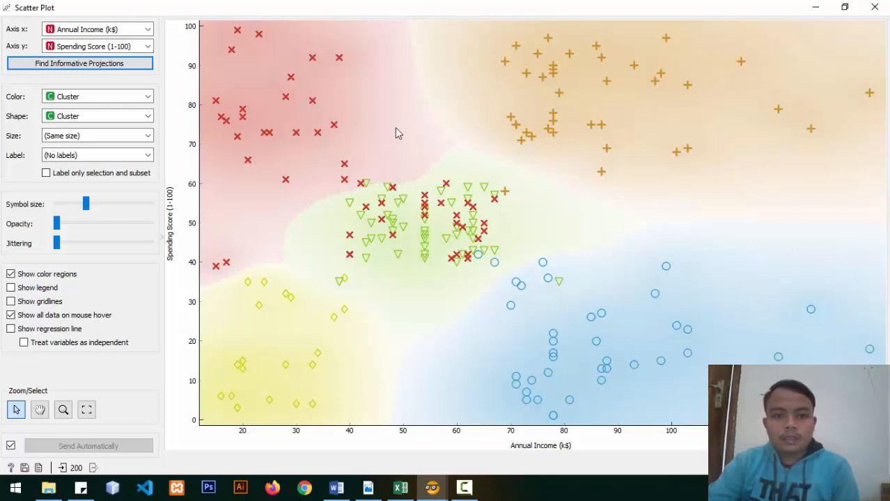
left_click(10, 288)
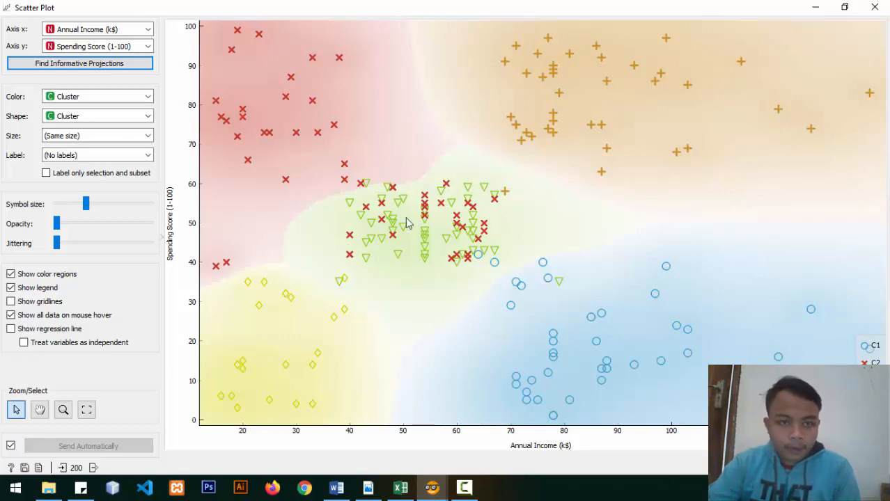
left_click(876, 9)
Set the fixed number of k-Means clusters to 6 and display the updated scatter plot.
double_click(416, 348)
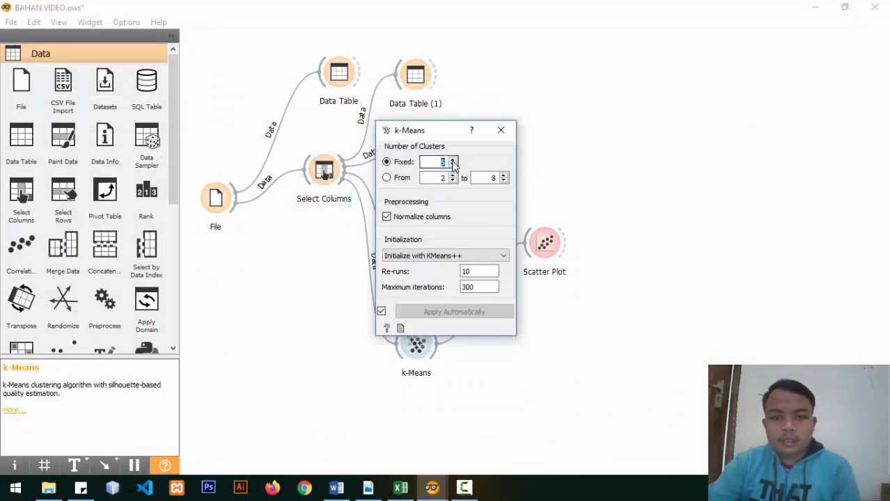
left_click(580, 169)
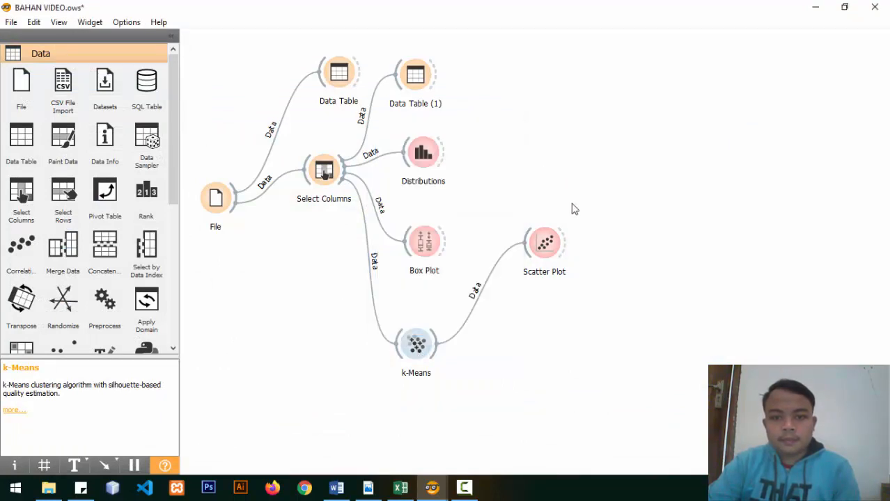
left_click(552, 249)
double_click(545, 246)
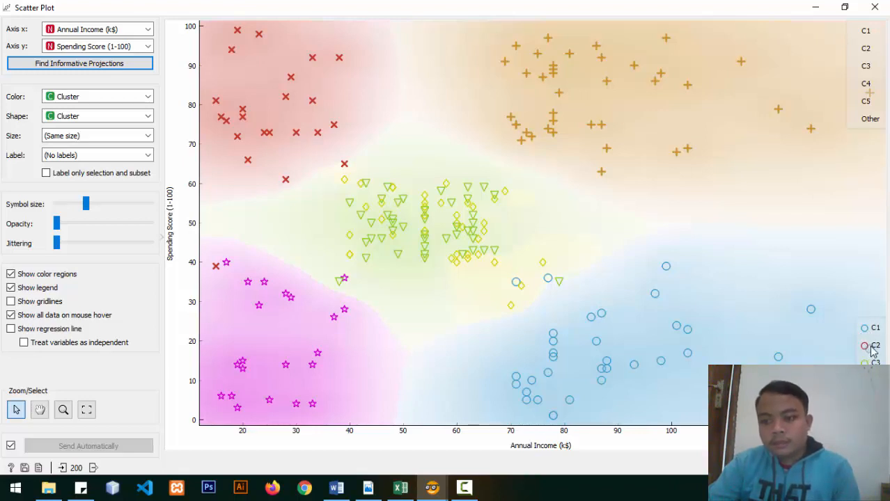
Hide the legend, examine the farthest orange point and the overlapping central clusters in the six-cluster plot, and close it.
mouse_move(872, 351)
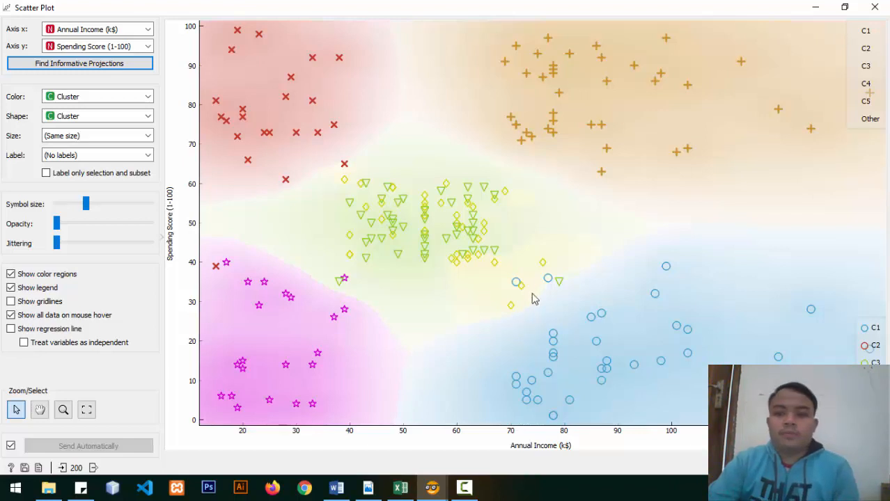
left_click(17, 290)
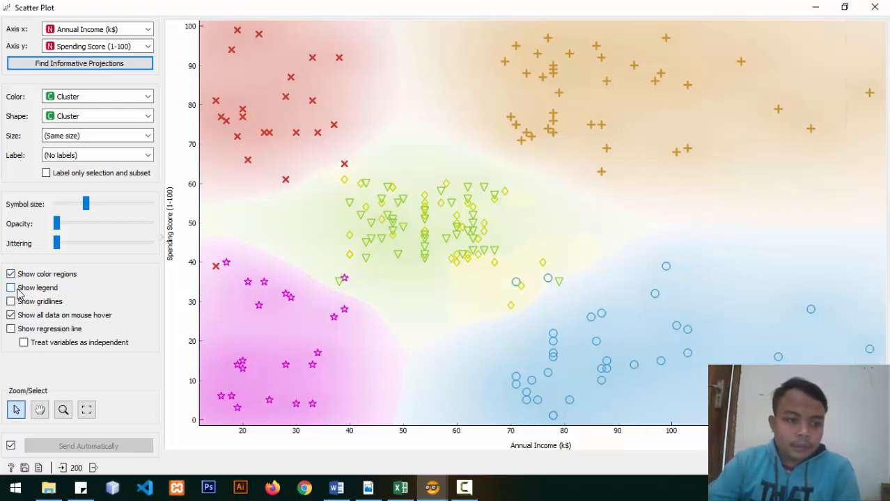
left_click(870, 95)
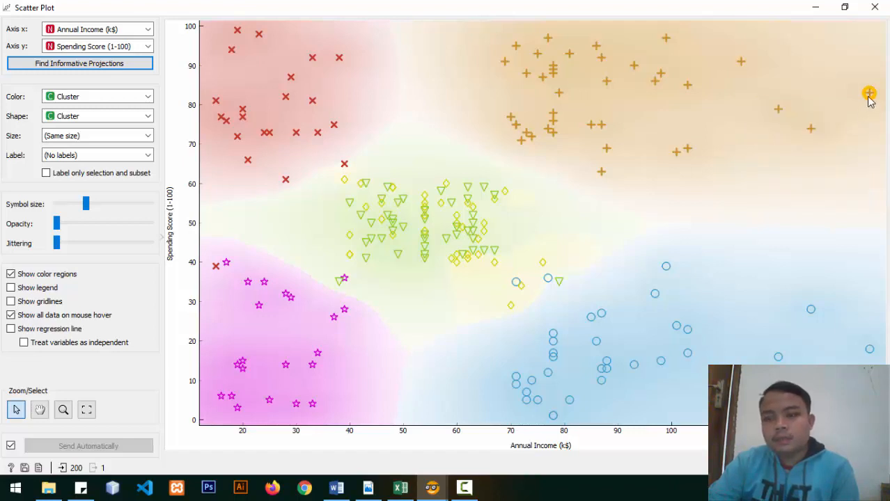
mouse_move(871, 95)
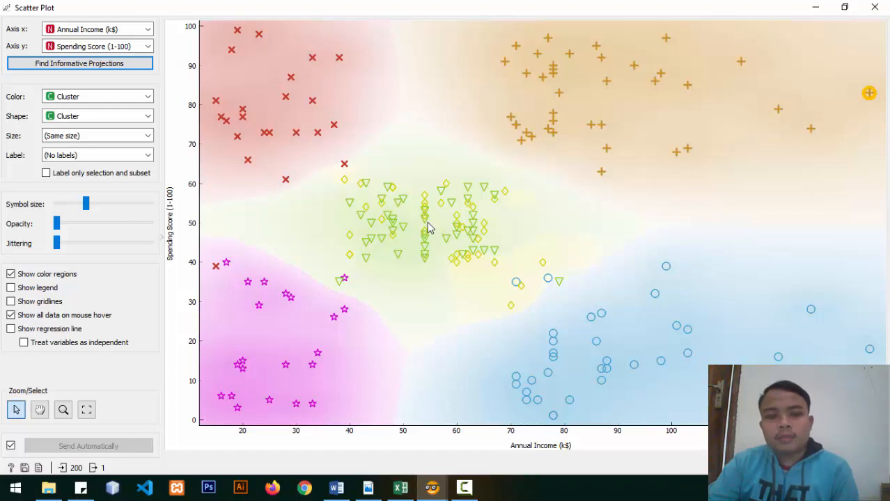
mouse_move(429, 227)
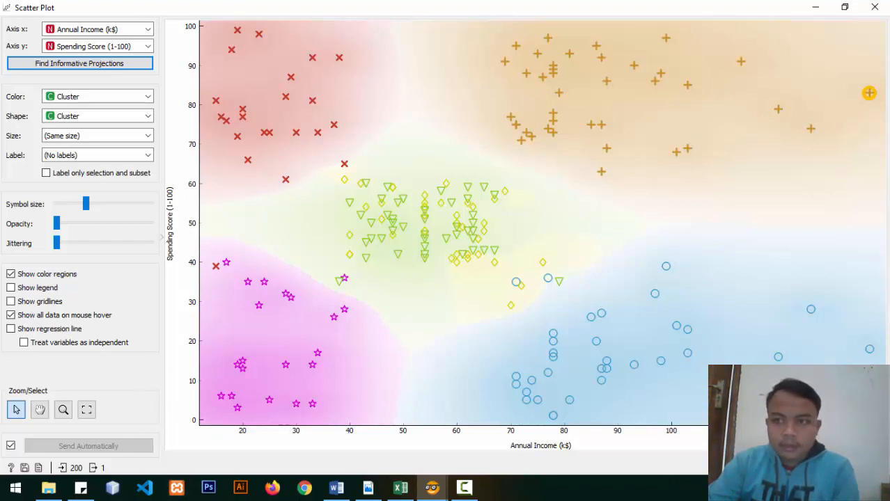
left_click(874, 8)
Set the fixed number of k-Means clusters to 4 and view the resulting scatter plot.
left_click(413, 349)
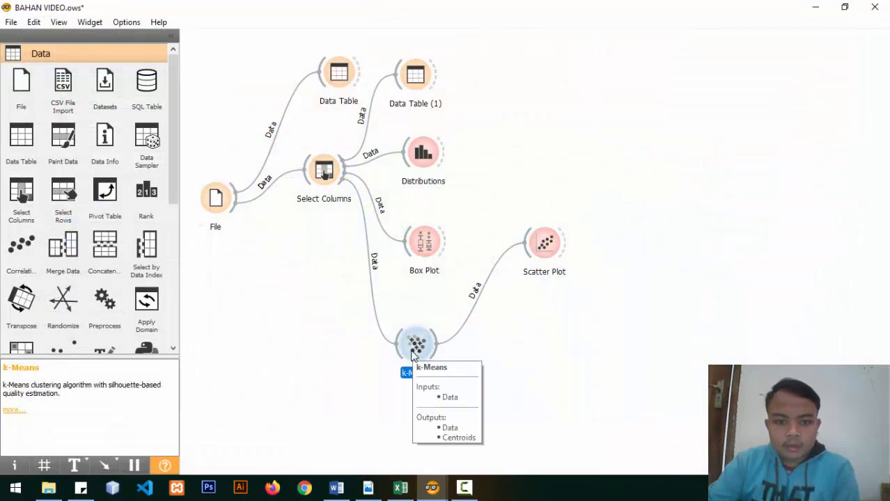
double_click(414, 348)
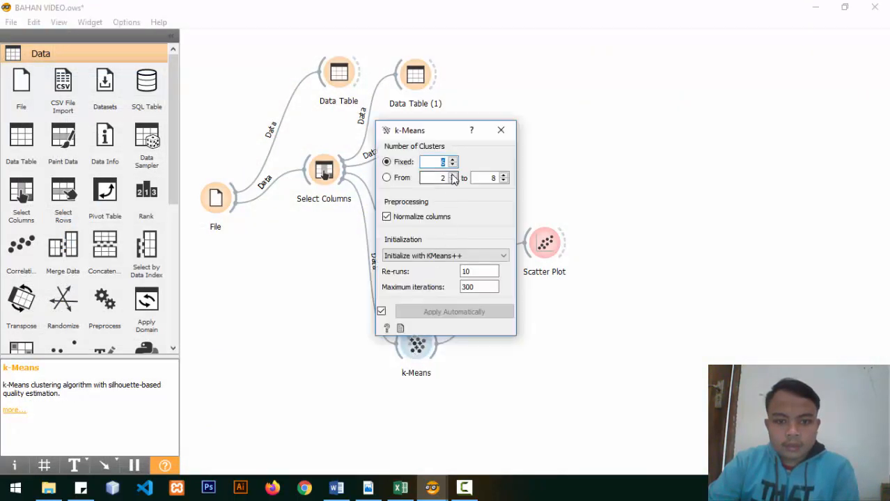
left_click(453, 165)
left_click(453, 165)
left_click(617, 191)
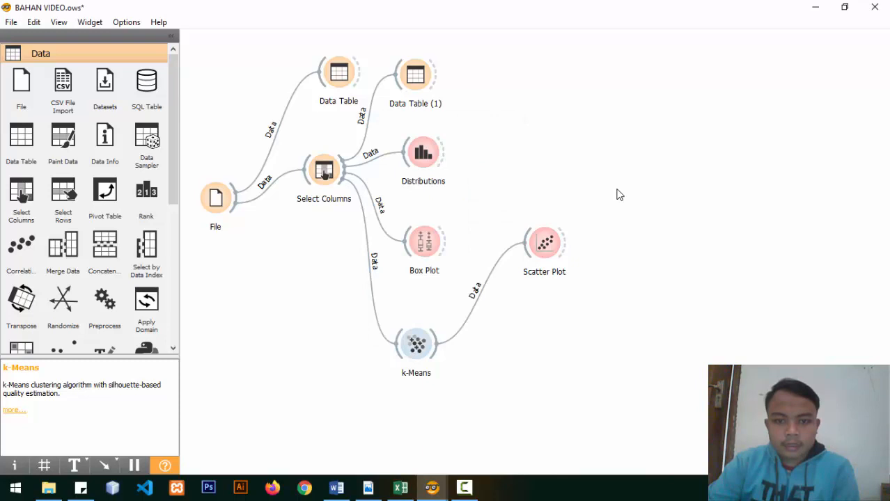
double_click(546, 244)
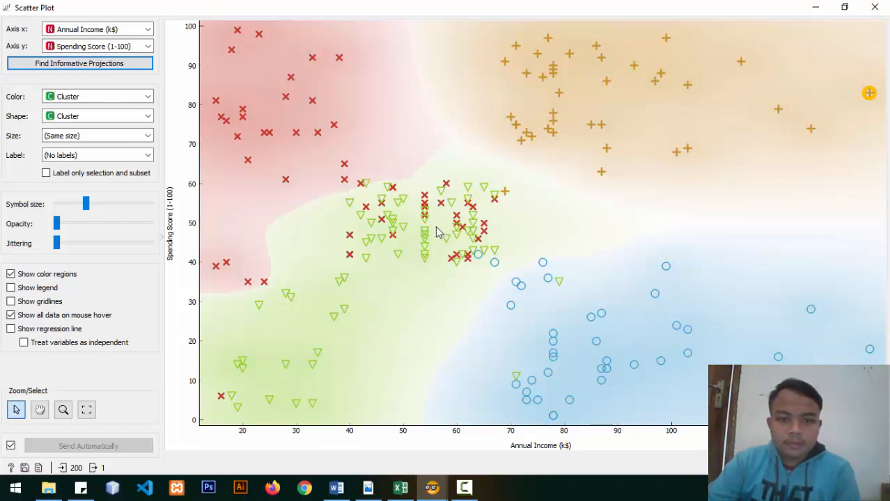
Set the fixed number of k-Means clusters to 5, view the resulting scatter plot, and close it.
left_click(875, 7)
double_click(417, 344)
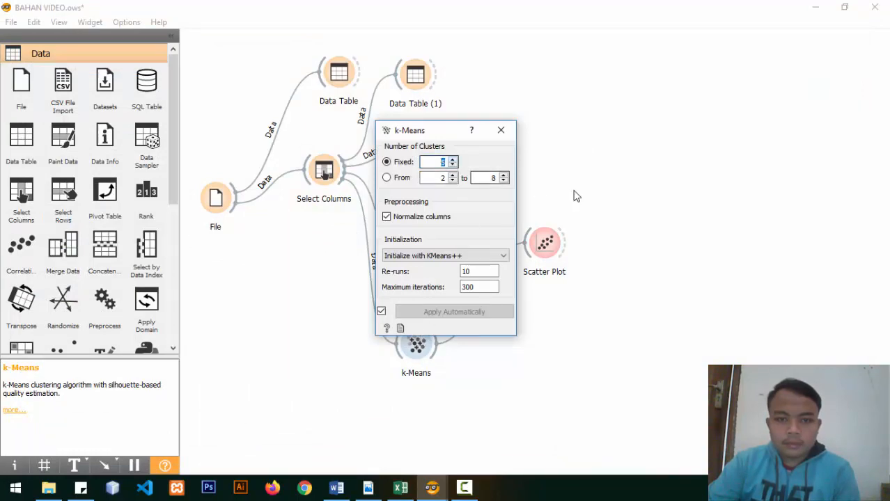
left_click(557, 236)
double_click(557, 237)
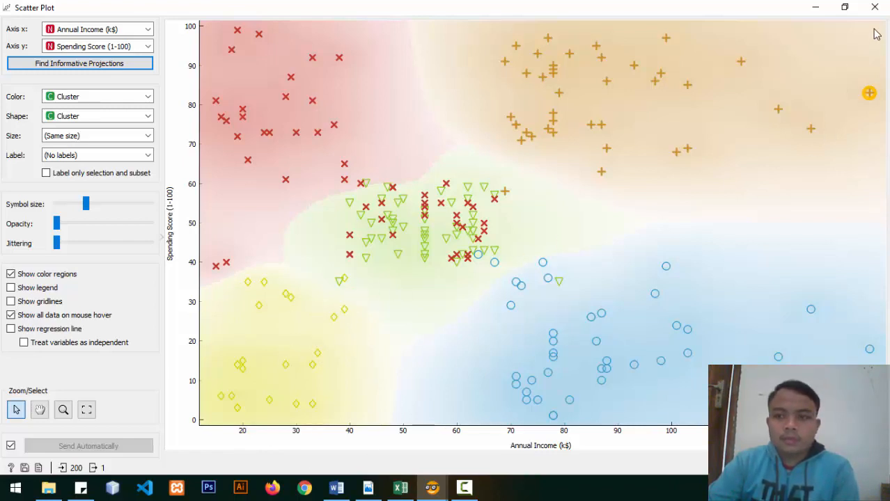
left_click(875, 7)
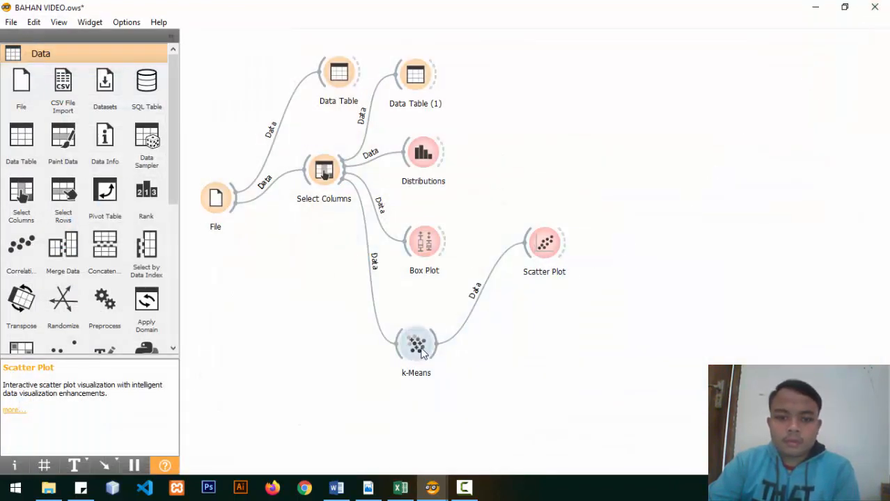
Raise the fixed number of k-Means clusters to 6, view the updated scatter plot, and close it.
double_click(416, 344)
left_click(453, 159)
left_click(453, 159)
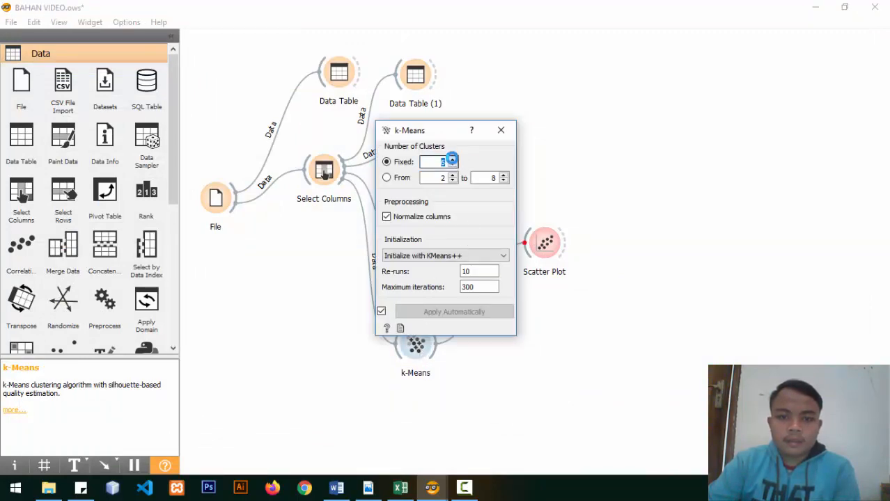
left_click(581, 174)
double_click(541, 252)
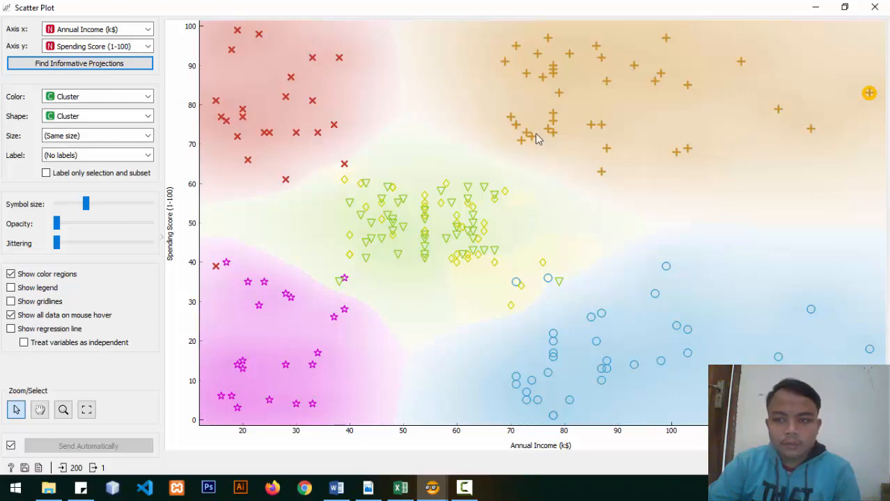
left_click(875, 7)
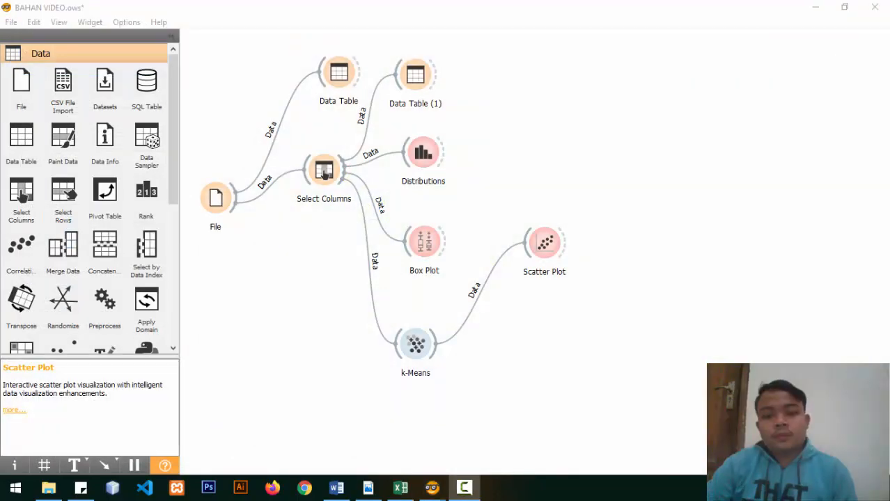
Bring up the Scatter Plot window and color the points by Age.
double_click(546, 253)
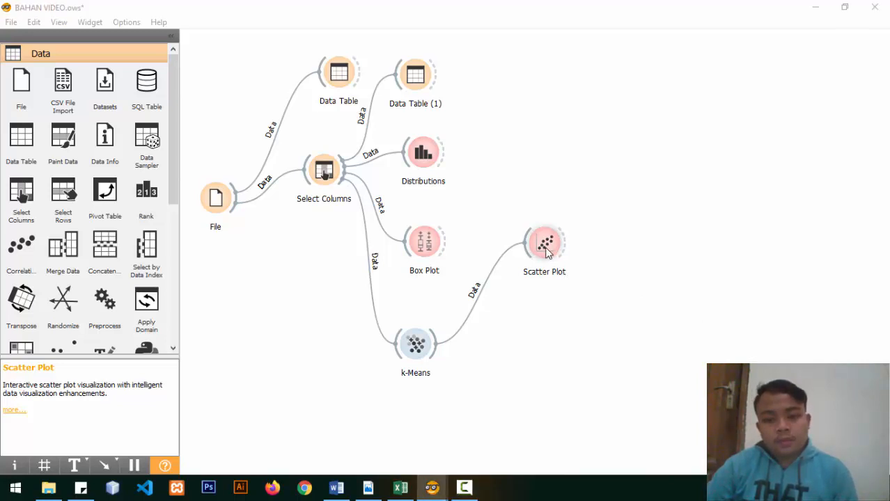
mouse_move(432, 488)
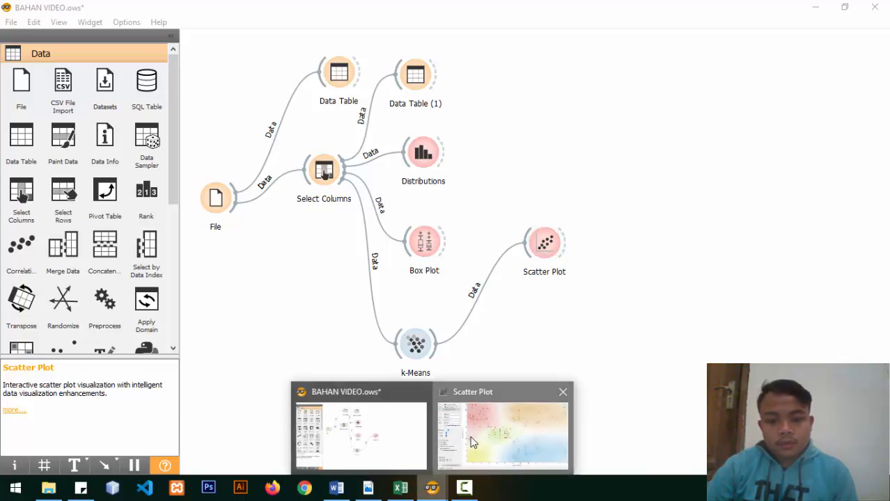
left_click(487, 425)
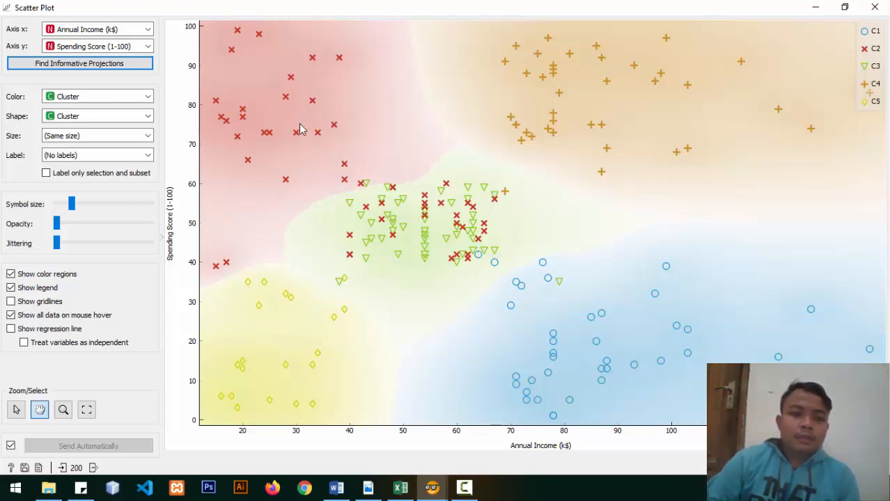
left_click(115, 98)
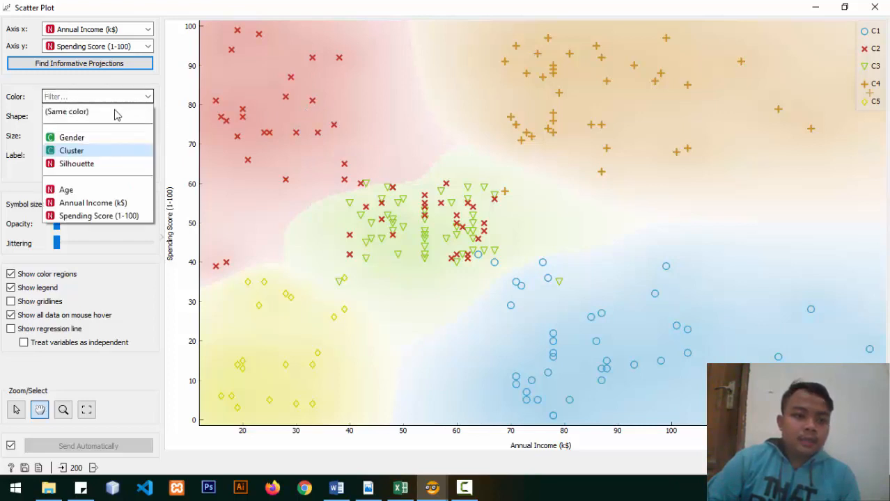
left_click(76, 189)
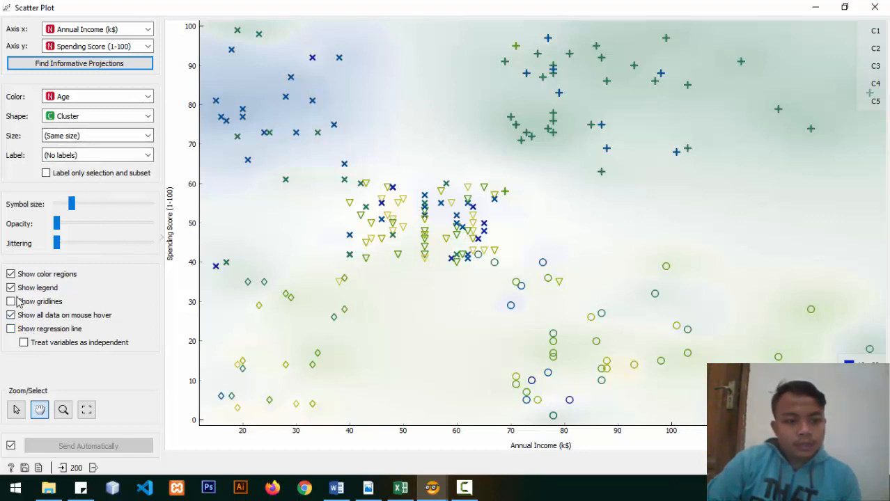
Label the scatter plot points by Cluster, examine the labeled groups, and close the plot.
left_click(76, 157)
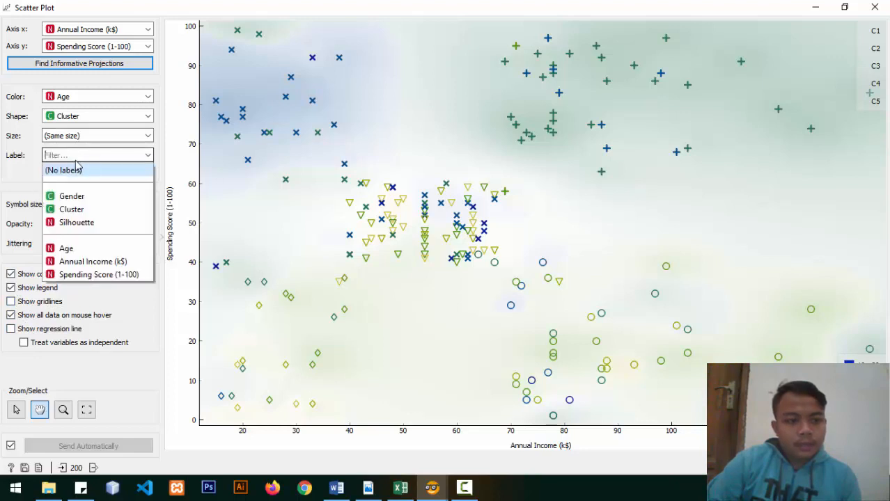
left_click(79, 210)
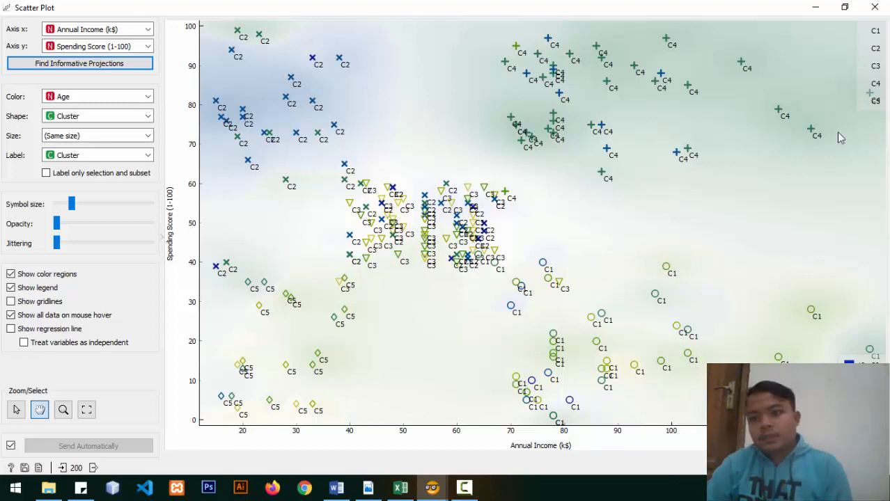
left_click(875, 8)
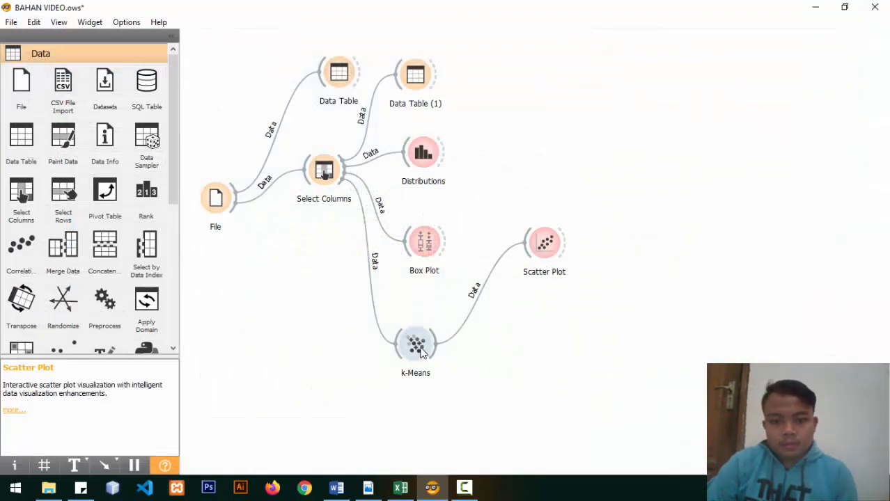
Set the fixed number of k-Means clusters to 6 and examine the age-colored, cluster-labeled scatter plot.
double_click(418, 350)
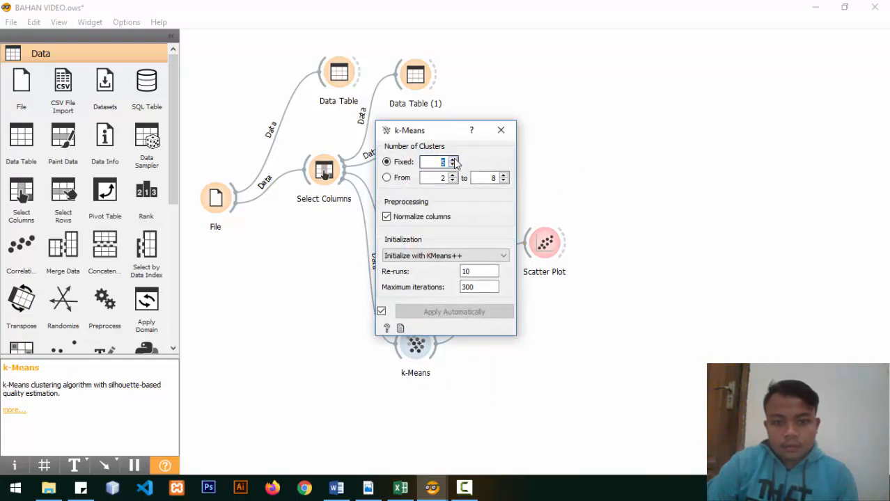
double_click(545, 243)
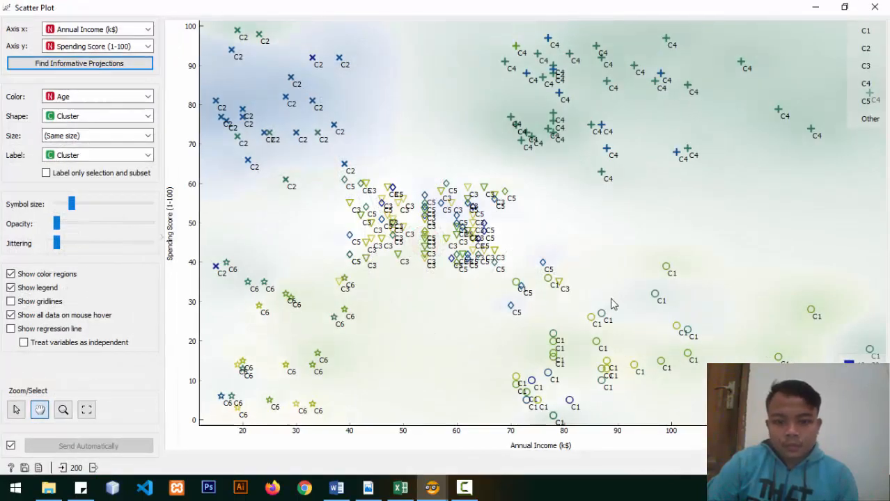
scroll(612, 304, "down", 2)
scroll(612, 304, "down", 2)
scroll(613, 304, "up", 4)
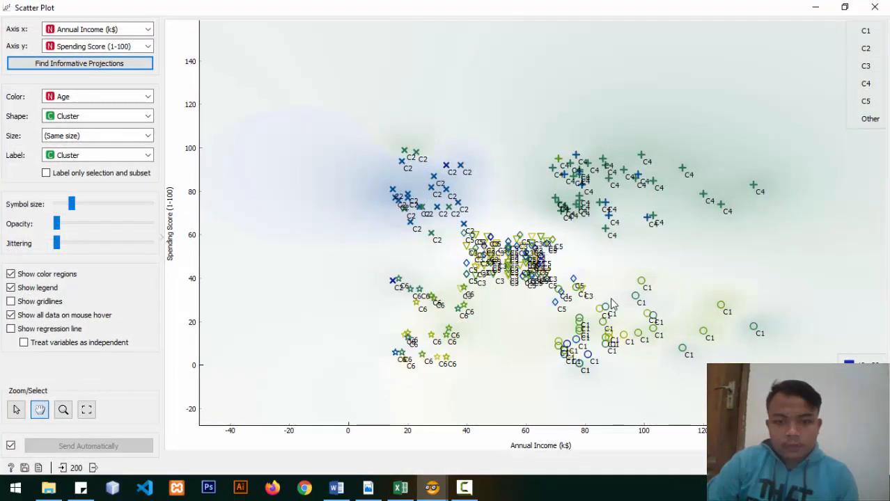
scroll(612, 304, "up", 2)
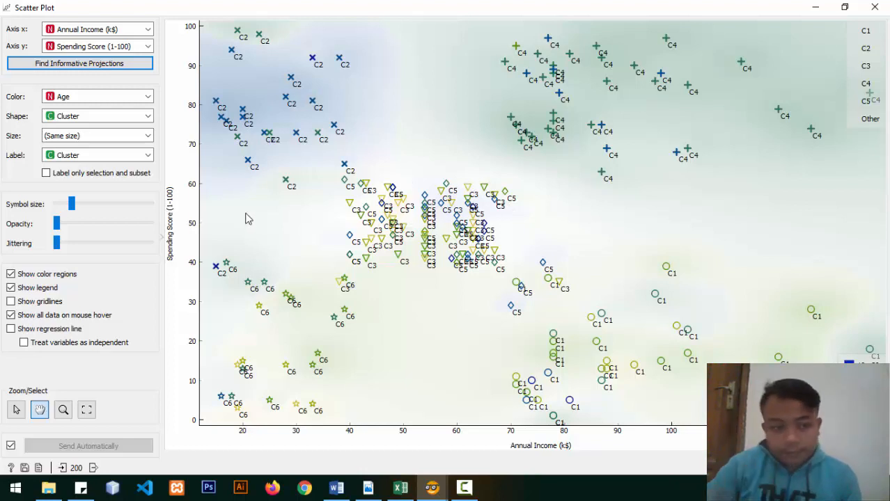
Color the scatter plot points by Gender, examine their distribution across the clusters, and close the plot.
left_click(140, 99)
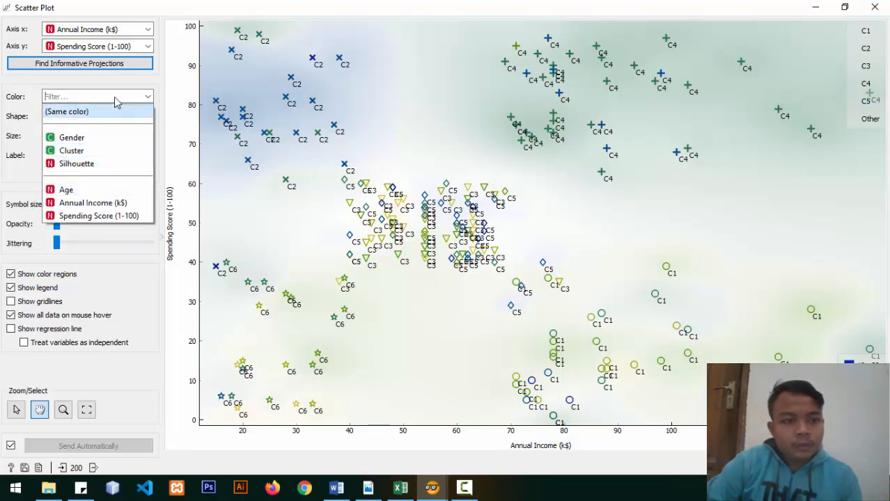
left_click(103, 138)
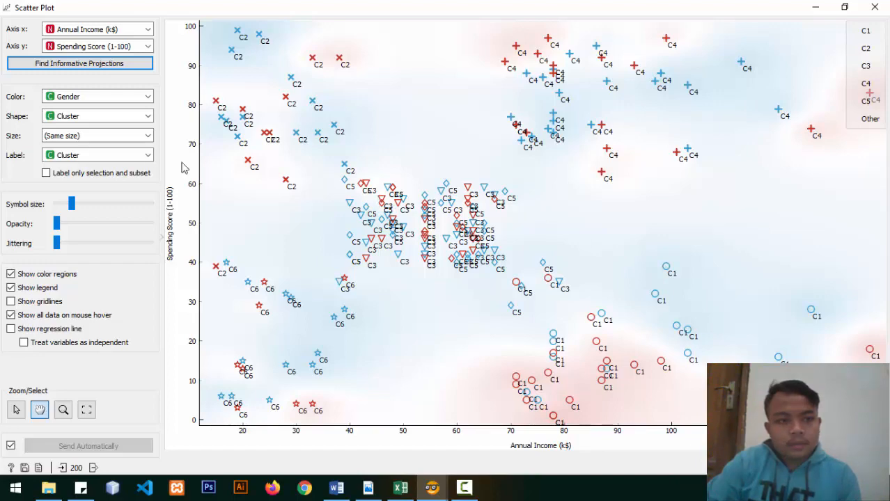
left_click(875, 7)
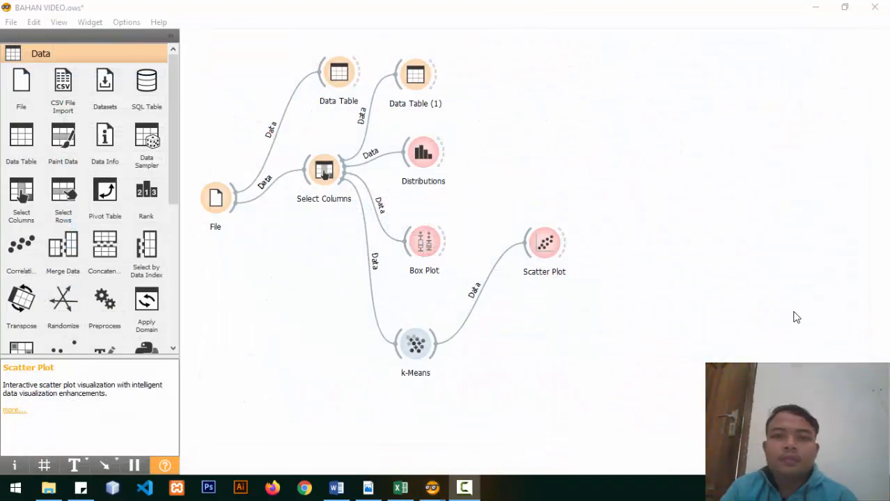